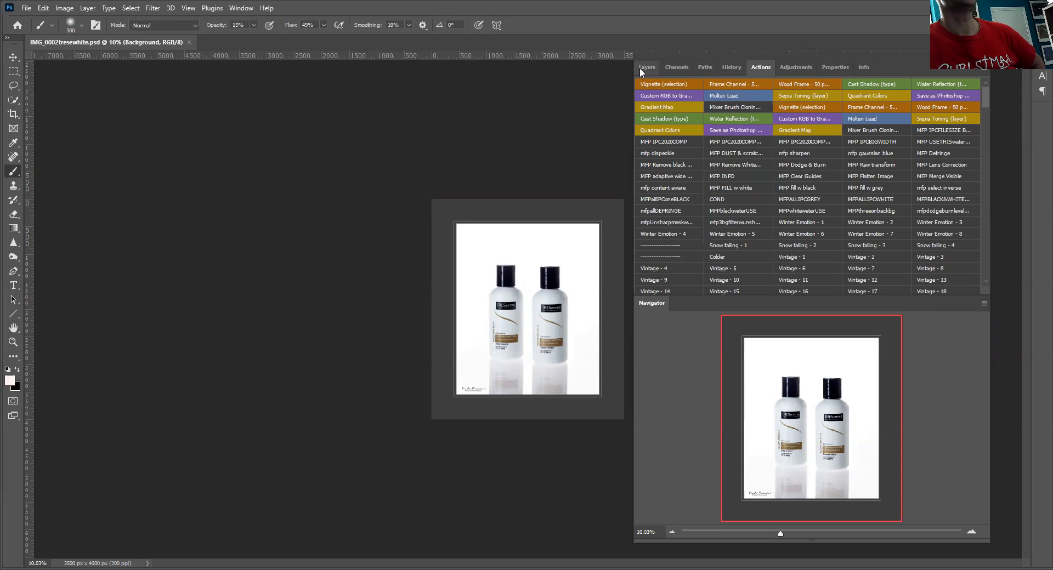
- Turn off Button Mode for the actions so they display as an expandable list
{"action": "left_click", "coordinate": [641, 68]}
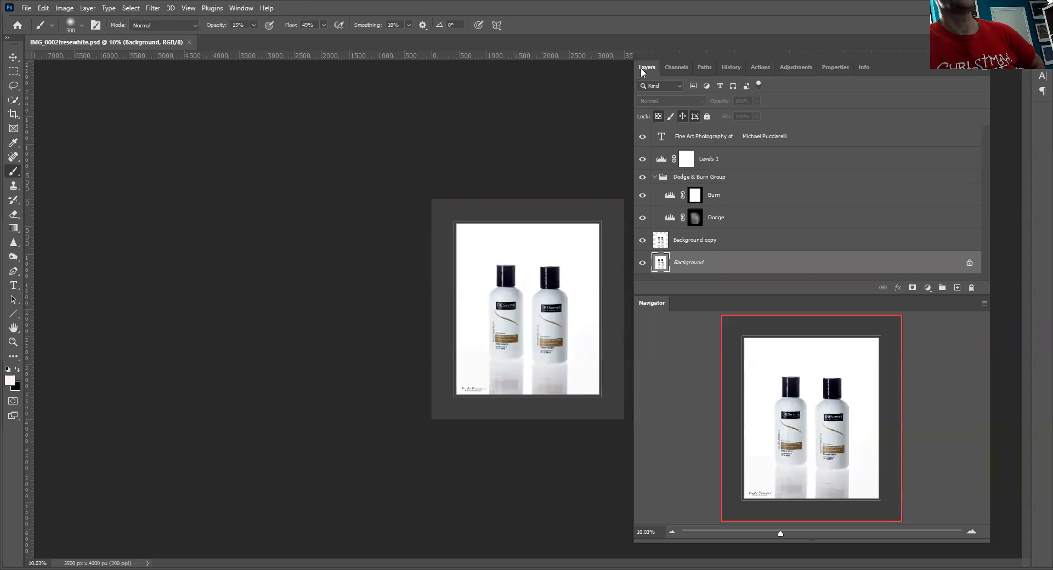
{"action": "left_click", "coordinate": [762, 68]}
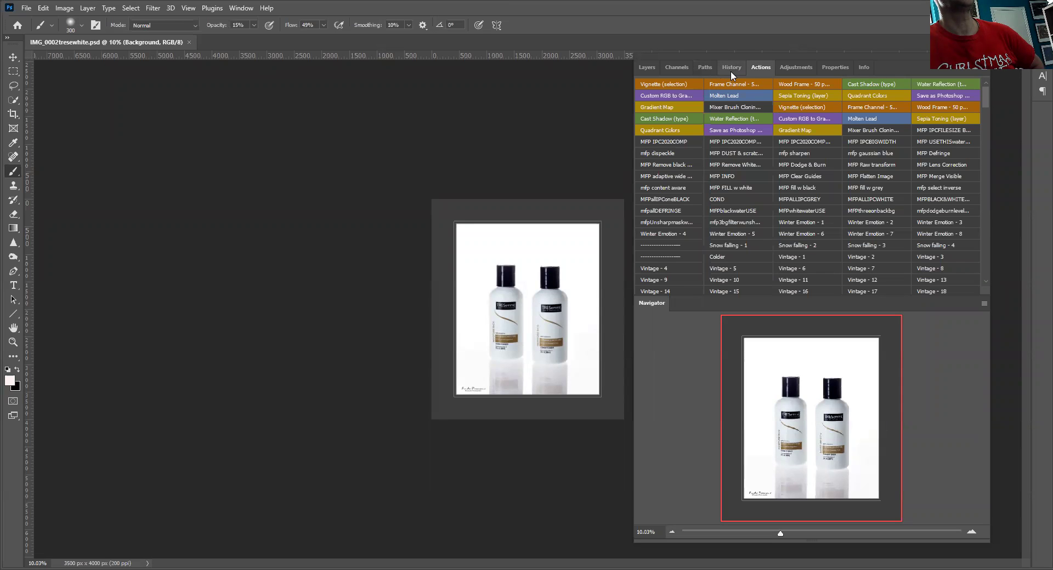
{"action": "left_click", "coordinate": [648, 67]}
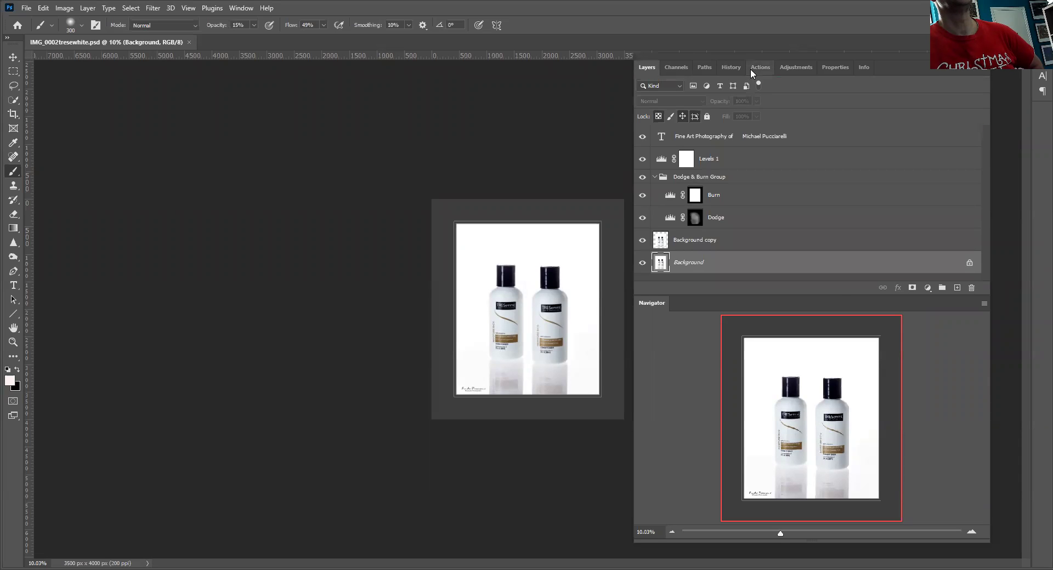
{"action": "left_click", "coordinate": [760, 68]}
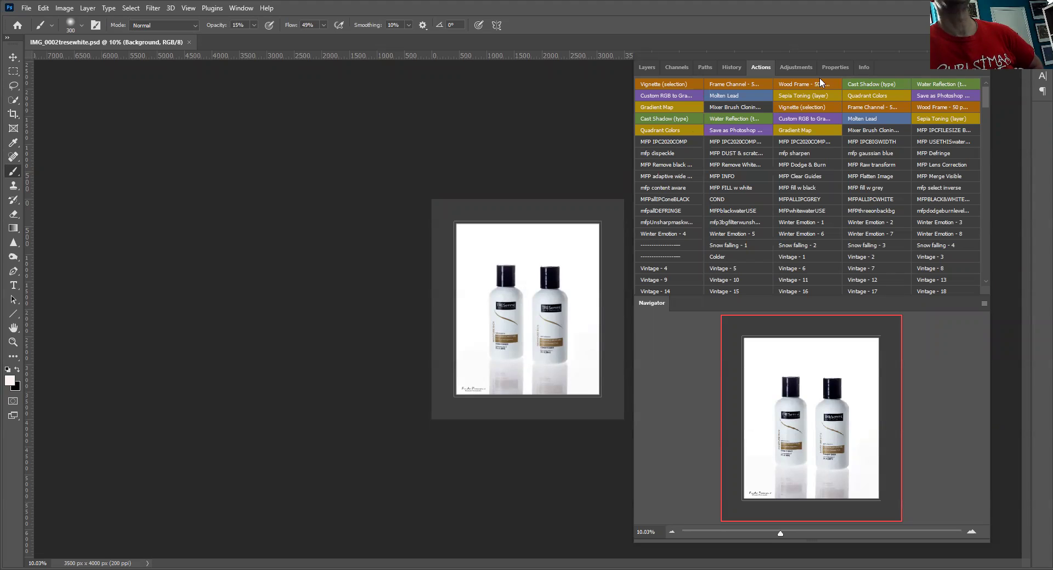
{"action": "left_click", "coordinate": [986, 70]}
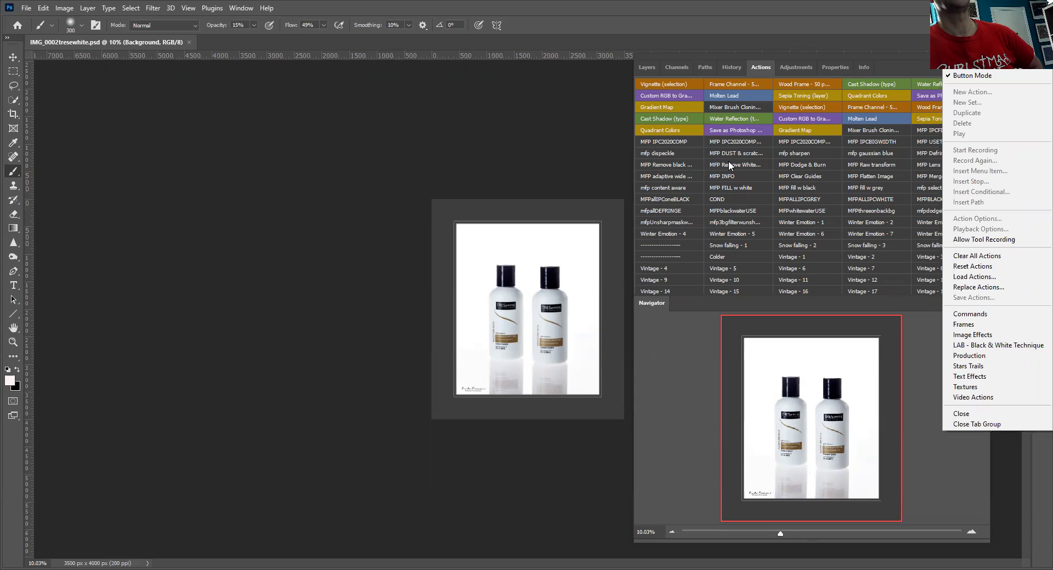
{"action": "left_click", "coordinate": [974, 76]}
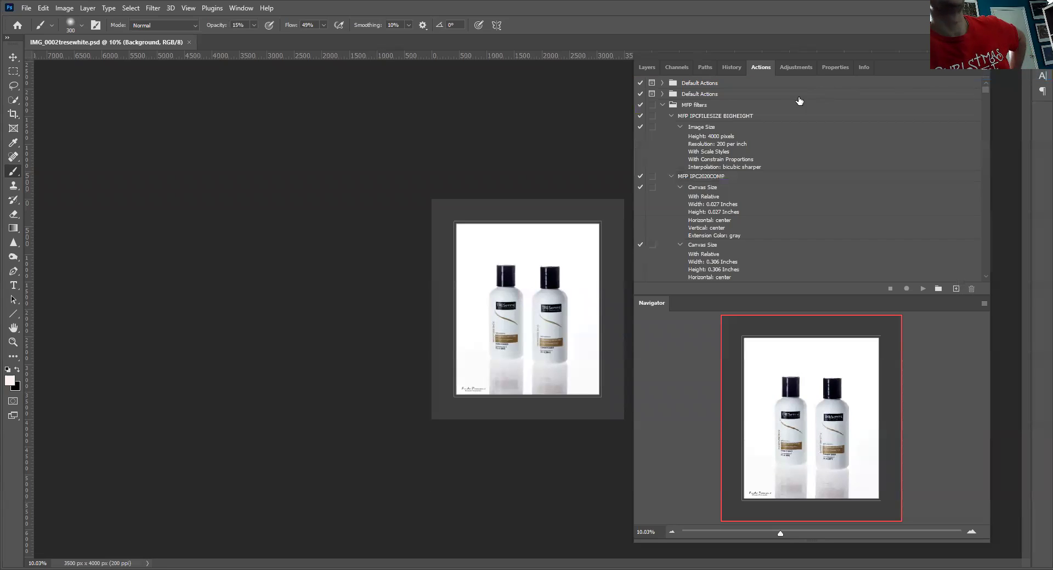
- Examine the Dodge & Burn Group layer and find the mfpdodgeburnlevelcombo action in the MFP filters set
{"action": "left_click", "coordinate": [647, 67]}
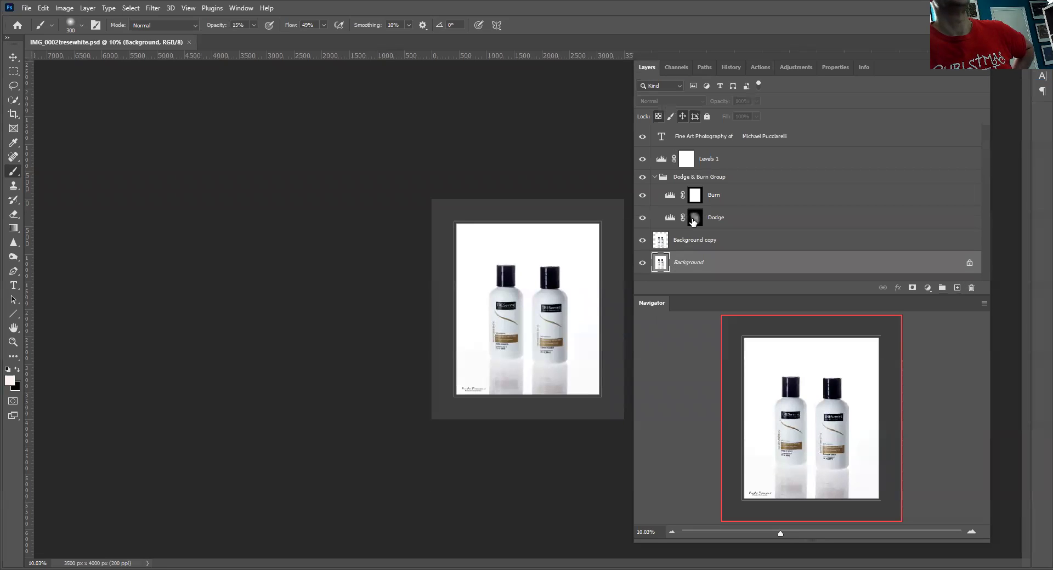
{"action": "left_click", "coordinate": [711, 176]}
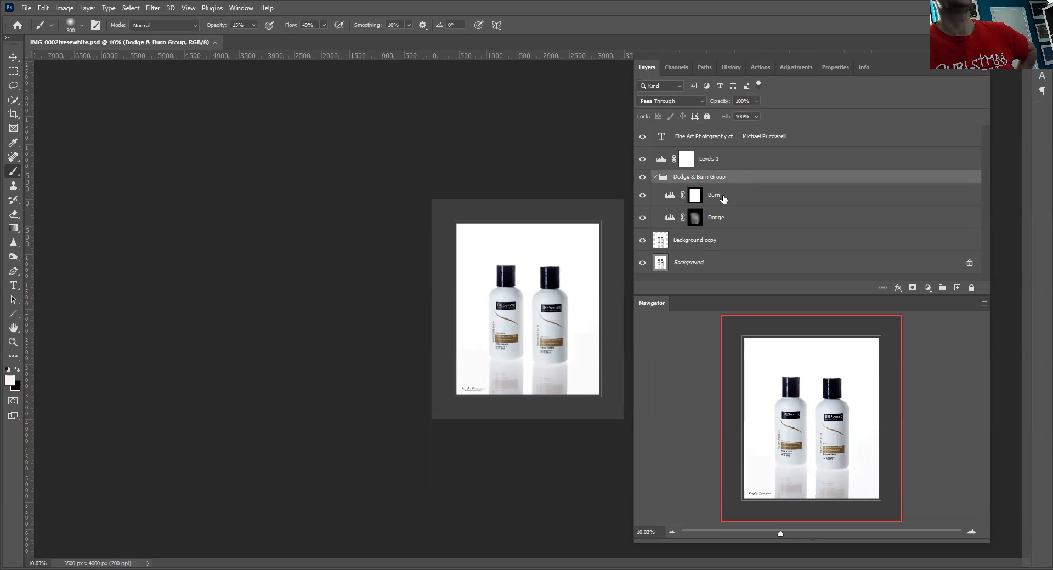
{"action": "left_click", "coordinate": [763, 67]}
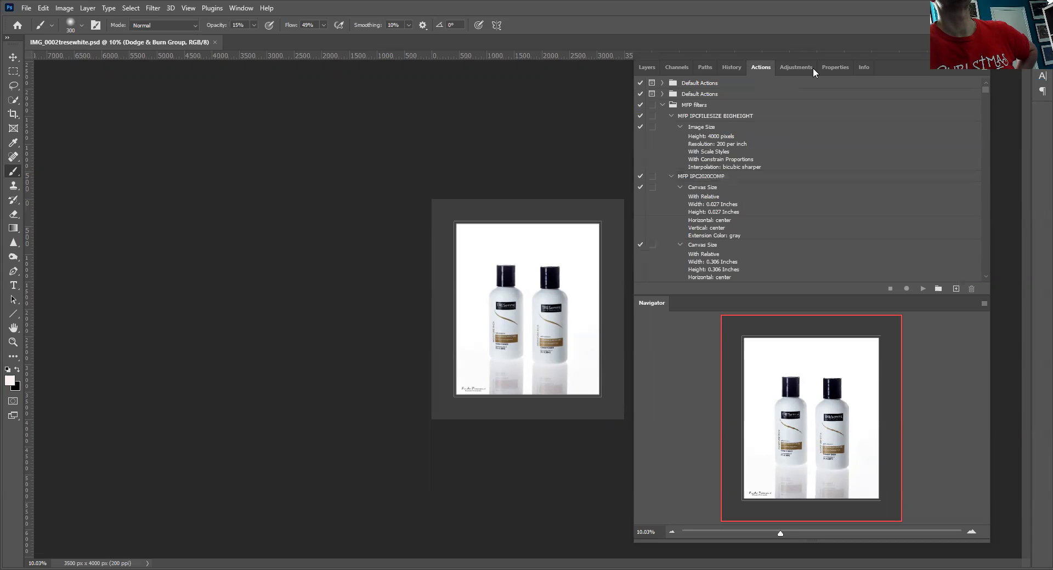
{"action": "scroll", "coordinate": [801, 164], "scroll_direction": "down", "scroll_amount": 10}
{"action": "scroll", "coordinate": [796, 176], "scroll_direction": "down", "scroll_amount": 8}
{"action": "scroll", "coordinate": [771, 185], "scroll_direction": "down", "scroll_amount": 5}
{"action": "scroll", "coordinate": [768, 198], "scroll_direction": "down", "scroll_amount": 15}
{"action": "scroll", "coordinate": [775, 231], "scroll_direction": "down", "scroll_amount": 10}
{"action": "scroll", "coordinate": [776, 256], "scroll_direction": "down", "scroll_amount": 14}
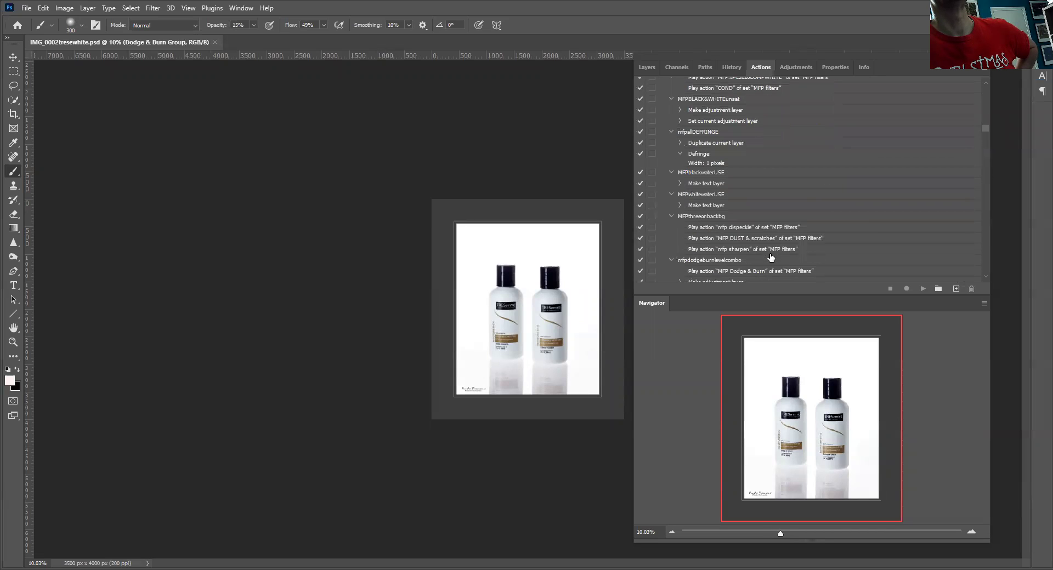
{"action": "scroll", "coordinate": [769, 256], "scroll_direction": "down", "scroll_amount": 7}
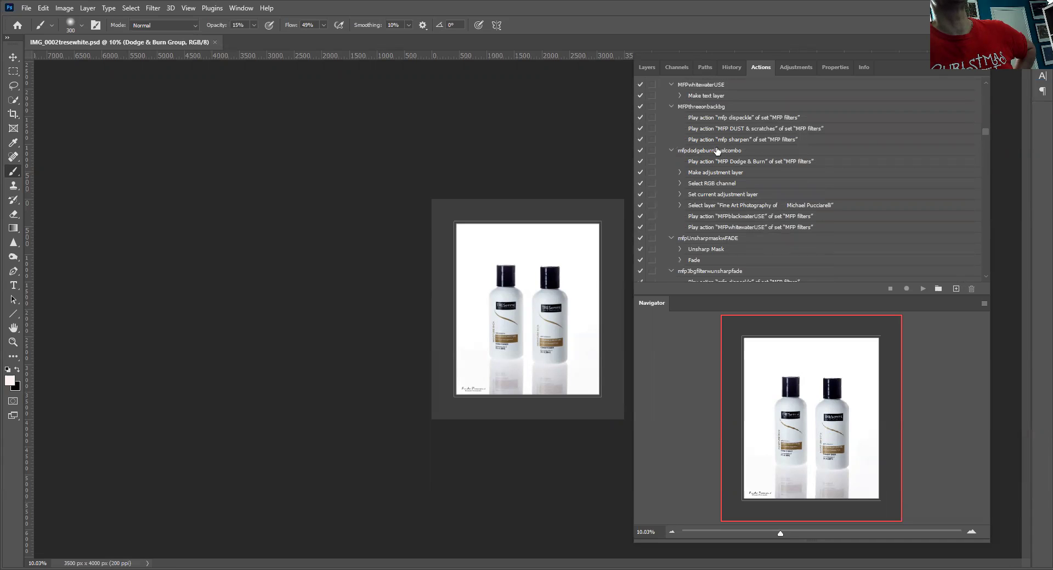
- Inspect the settings of the Levels 1 adjustment layer and select the signature text layer
{"action": "left_click", "coordinate": [648, 67]}
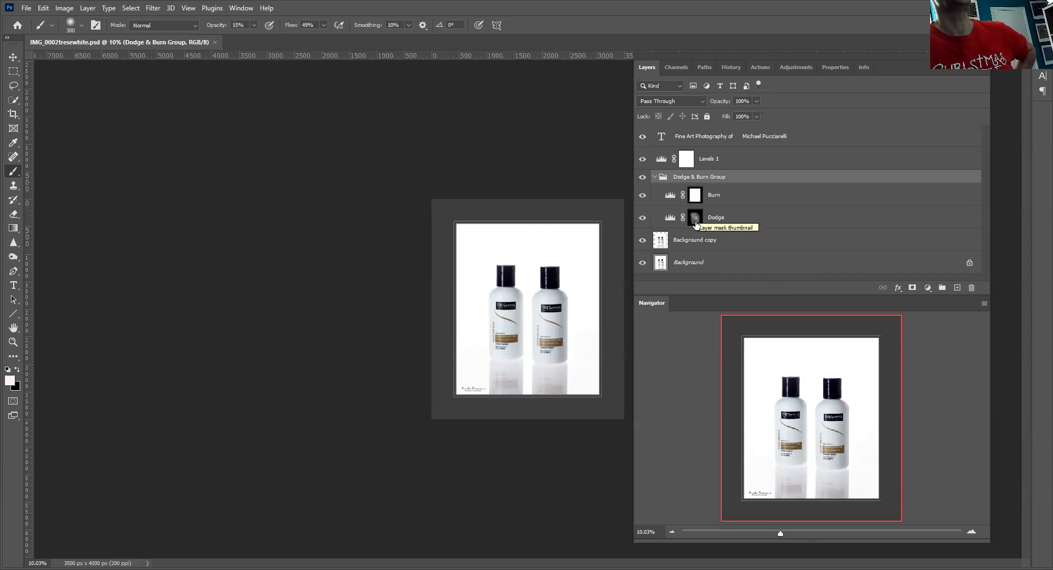
{"action": "left_click", "coordinate": [661, 159]}
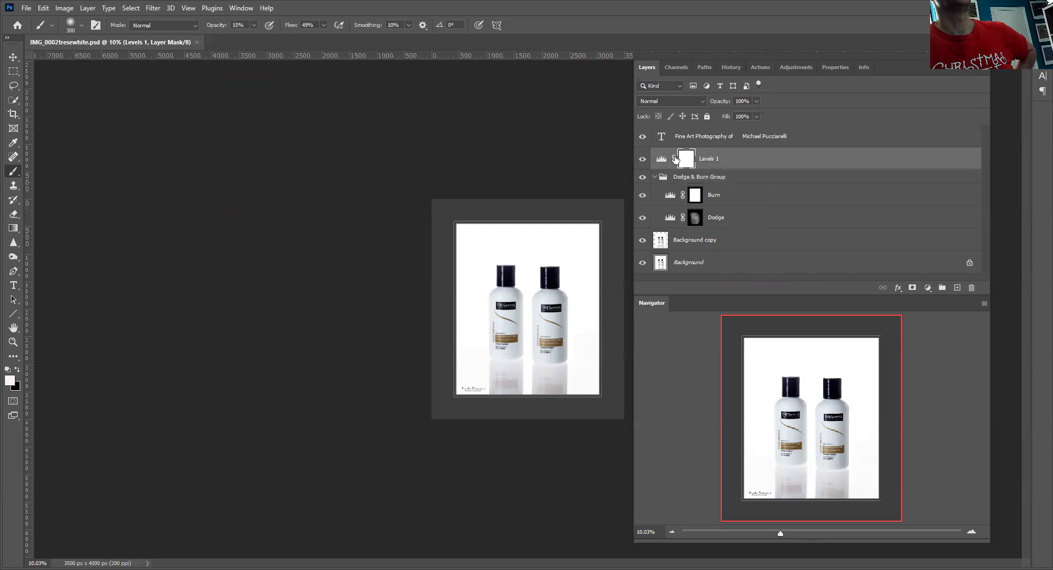
{"action": "left_click", "coordinate": [662, 159]}
{"action": "double_click", "coordinate": [662, 159]}
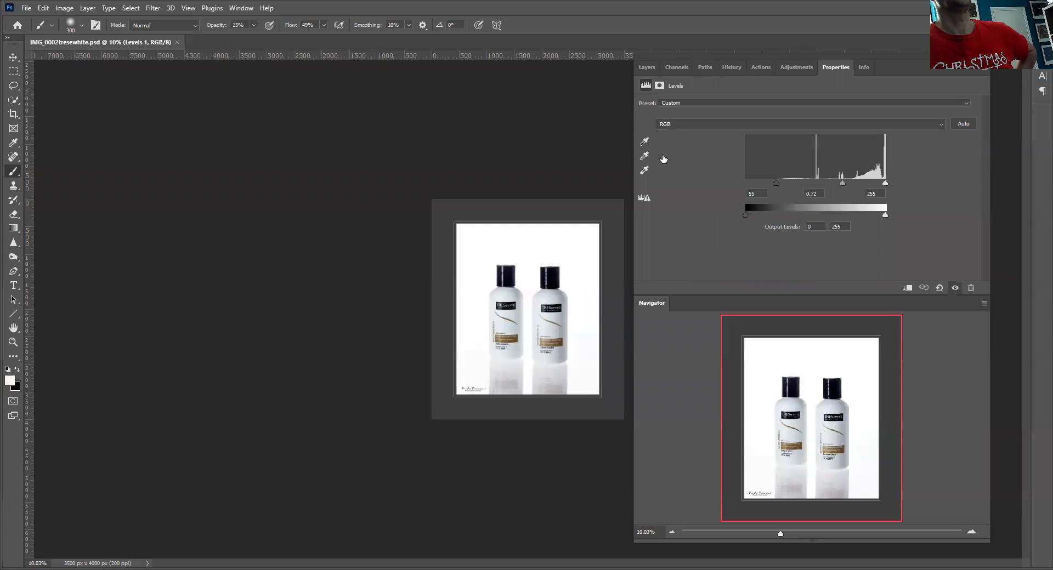
{"action": "left_click", "coordinate": [646, 68]}
{"action": "left_click", "coordinate": [698, 131]}
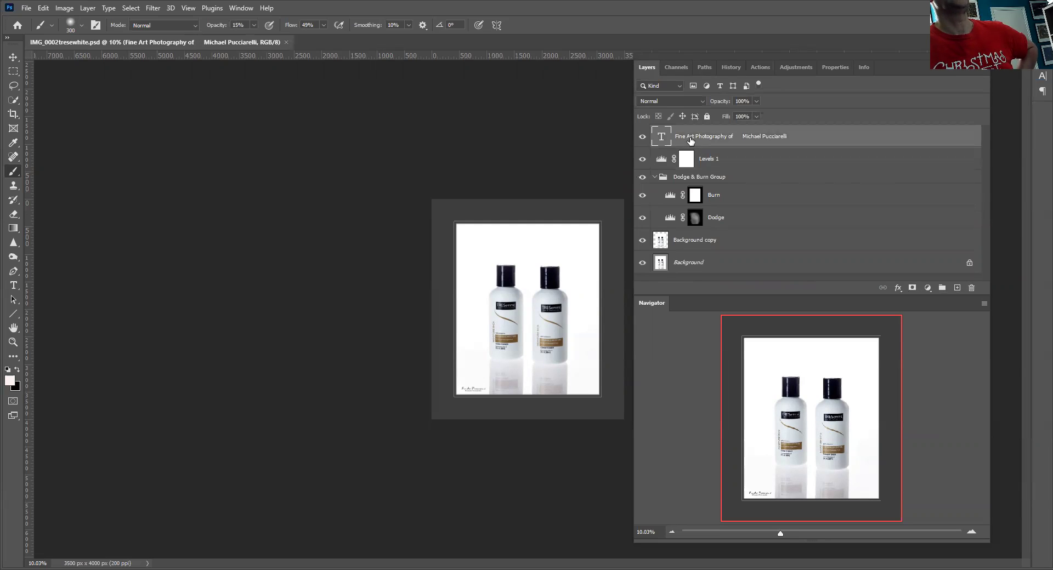
- Review the commands recorded in mfpdodgeburnlevelcombo and toggle the signature text layer's visibility off and on
{"action": "left_click", "coordinate": [760, 68]}
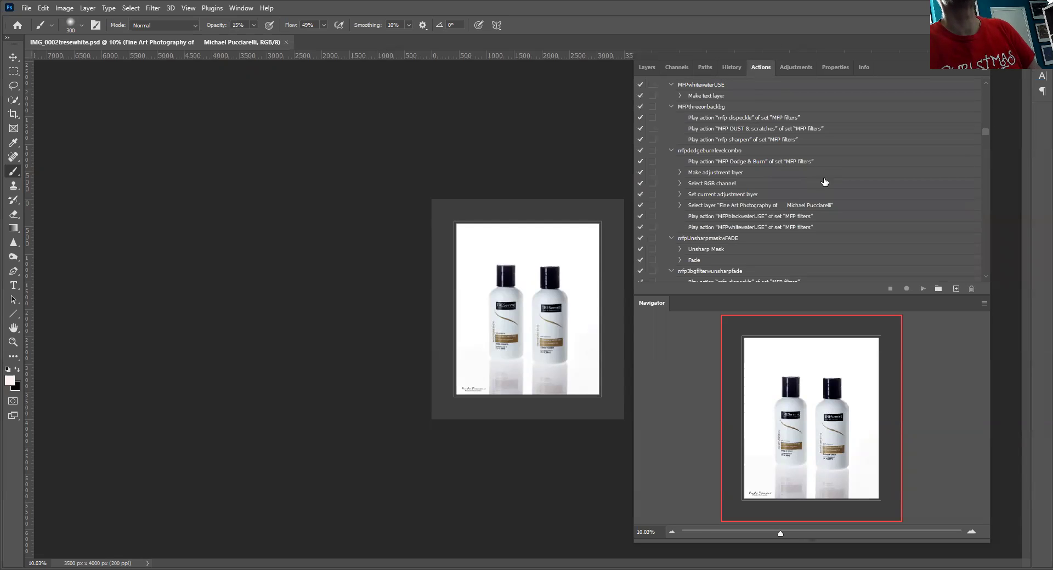
{"action": "scroll", "coordinate": [806, 209], "scroll_direction": "down", "scroll_amount": 3}
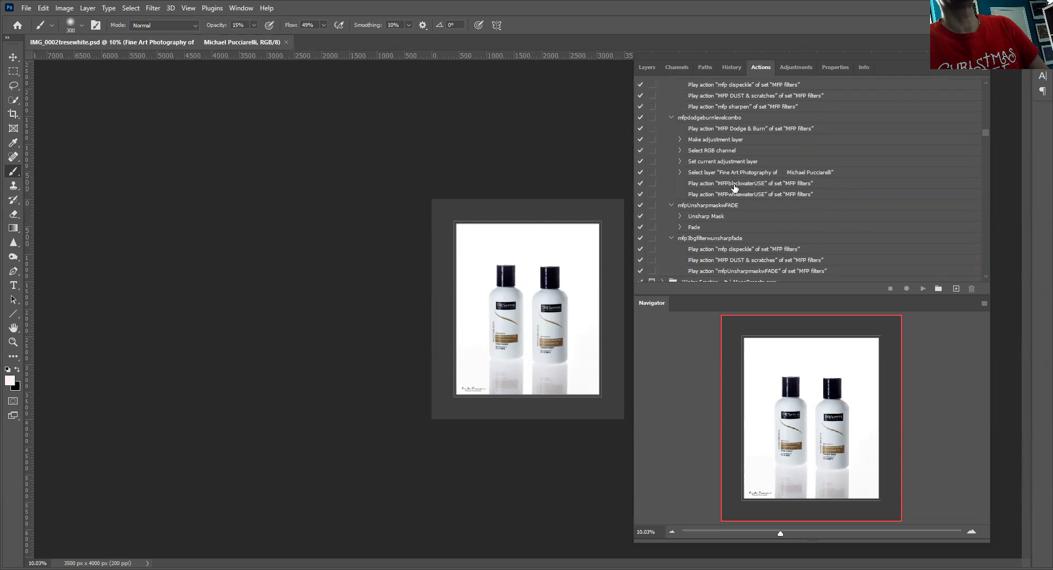
{"action": "left_click", "coordinate": [642, 68]}
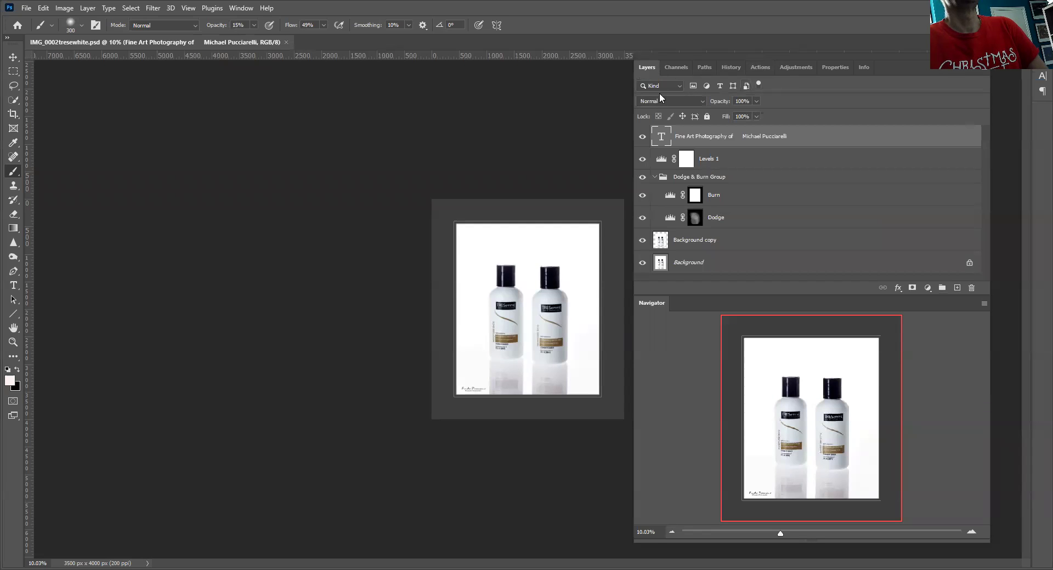
{"action": "left_click", "coordinate": [646, 129]}
{"action": "left_click", "coordinate": [646, 129]}
- Select the Burn layer's mask and set the Brush tool's opacity to 100%
{"action": "left_click", "coordinate": [696, 195]}
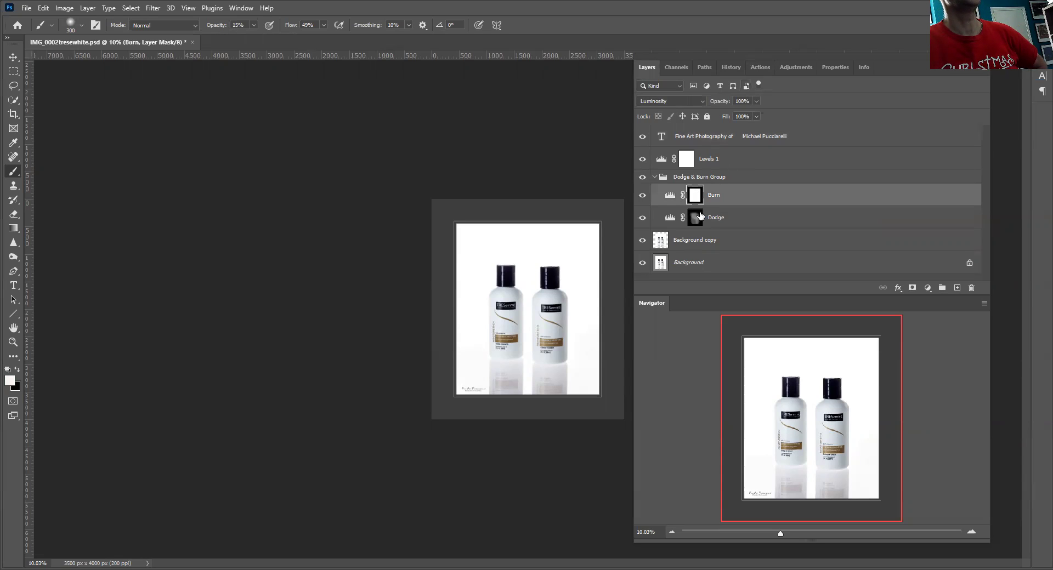
{"action": "right_click", "coordinate": [13, 171]}
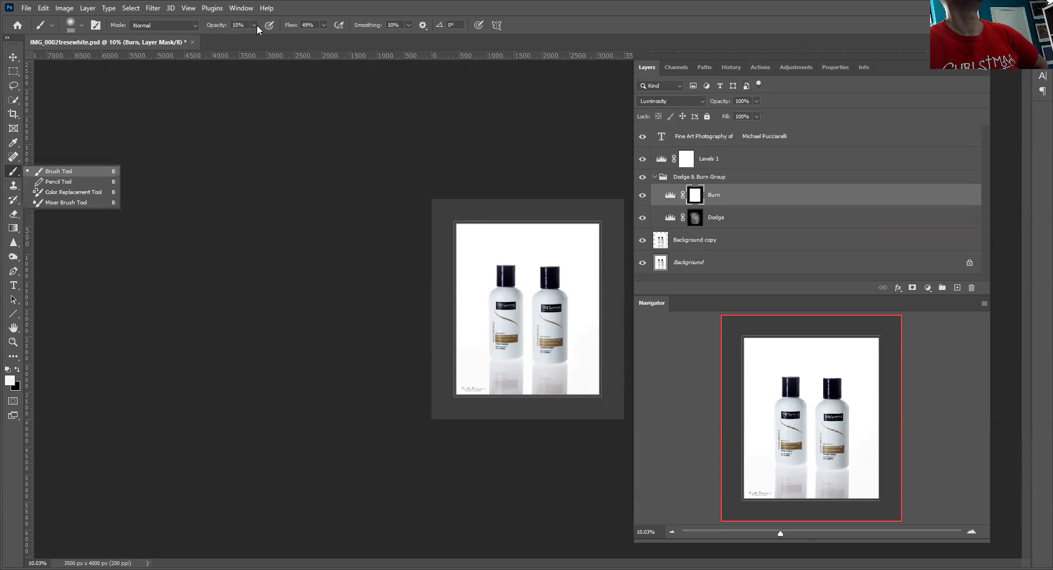
{"action": "left_click_drag", "start_coordinate": [254, 24], "coordinate": [313, 36]}
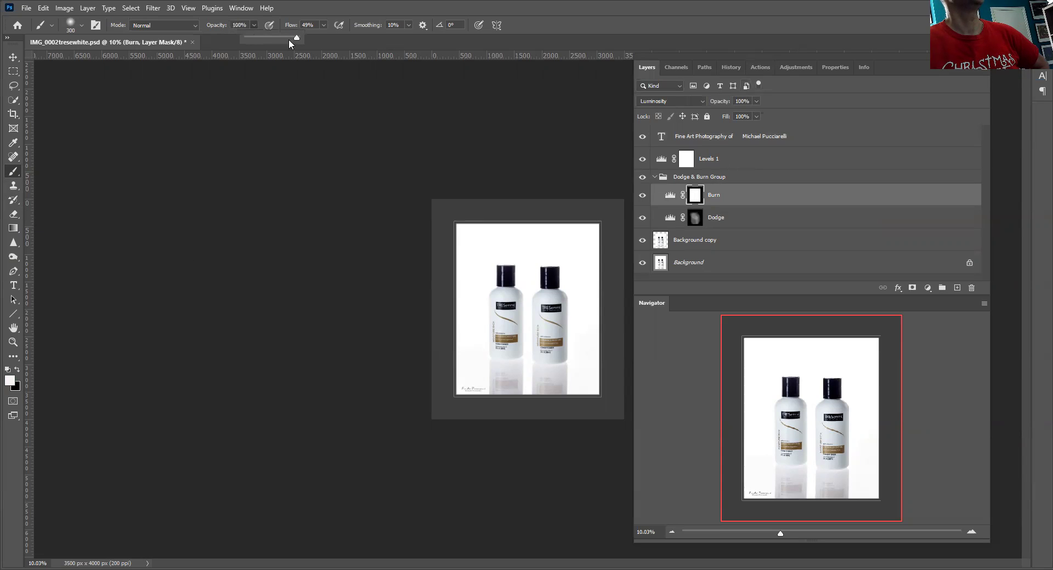
{"action": "left_click", "coordinate": [697, 196]}
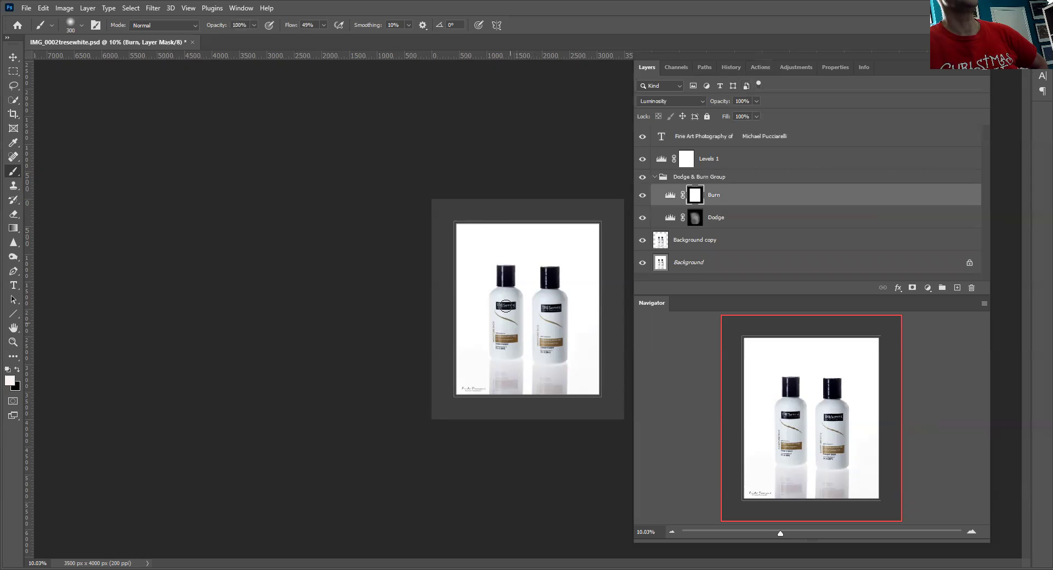
- Alternate between the Dodge and Burn layer masks while swapping the foreground colour to black and back to white
{"action": "left_click", "coordinate": [695, 218]}
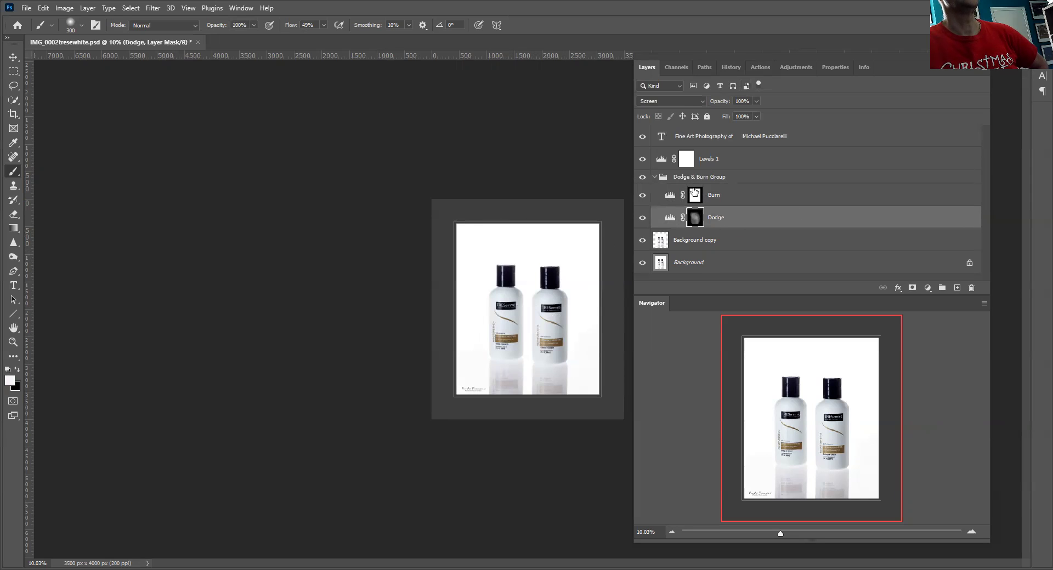
{"action": "left_click", "coordinate": [694, 193]}
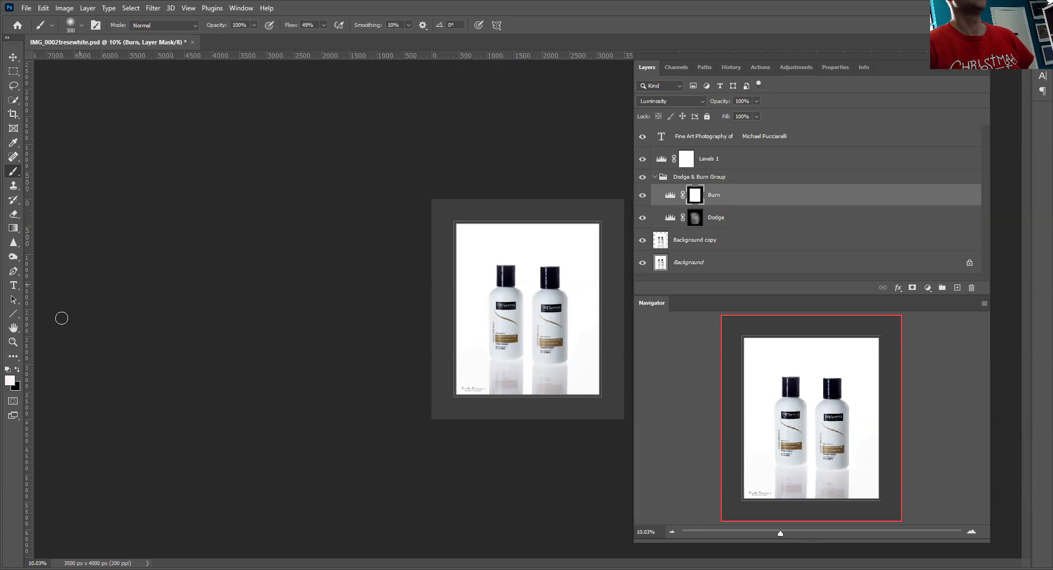
{"action": "key", "text": "x"}
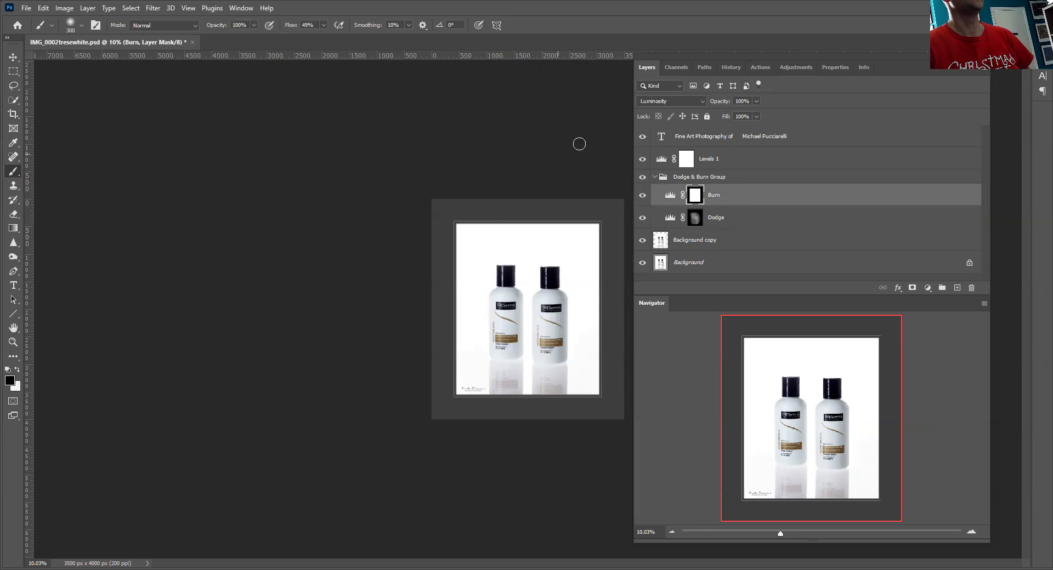
{"action": "left_click_drag", "start_coordinate": [698, 224], "coordinate": [695, 196]}
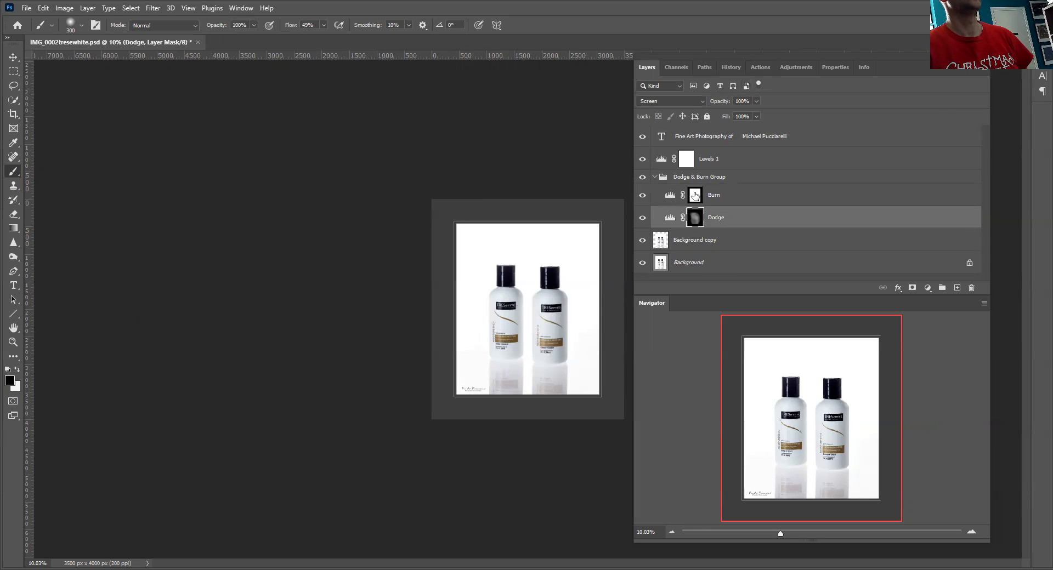
{"action": "left_click", "coordinate": [695, 196]}
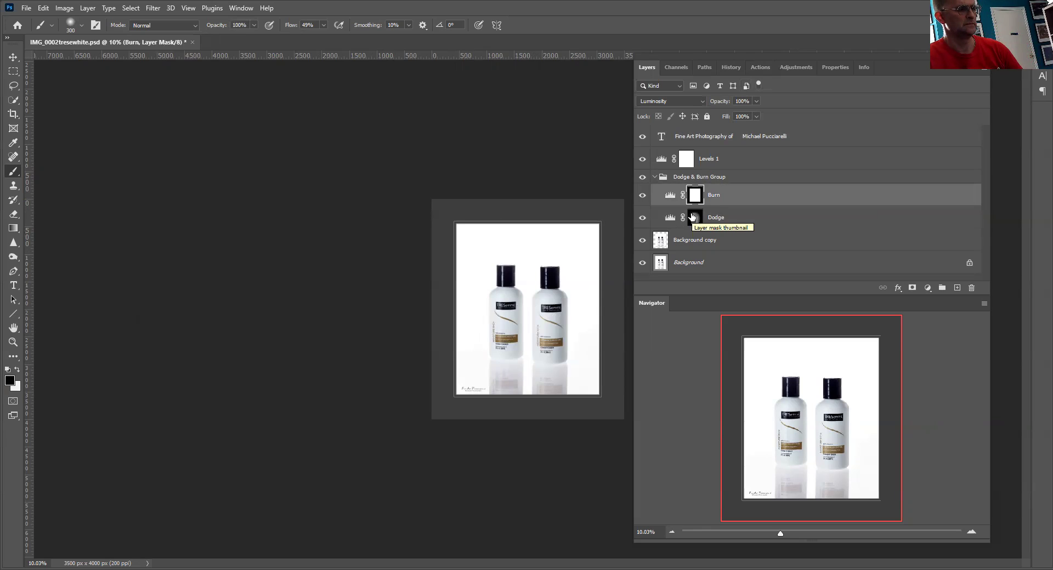
{"action": "key", "text": "x"}
{"action": "left_click", "coordinate": [694, 218]}
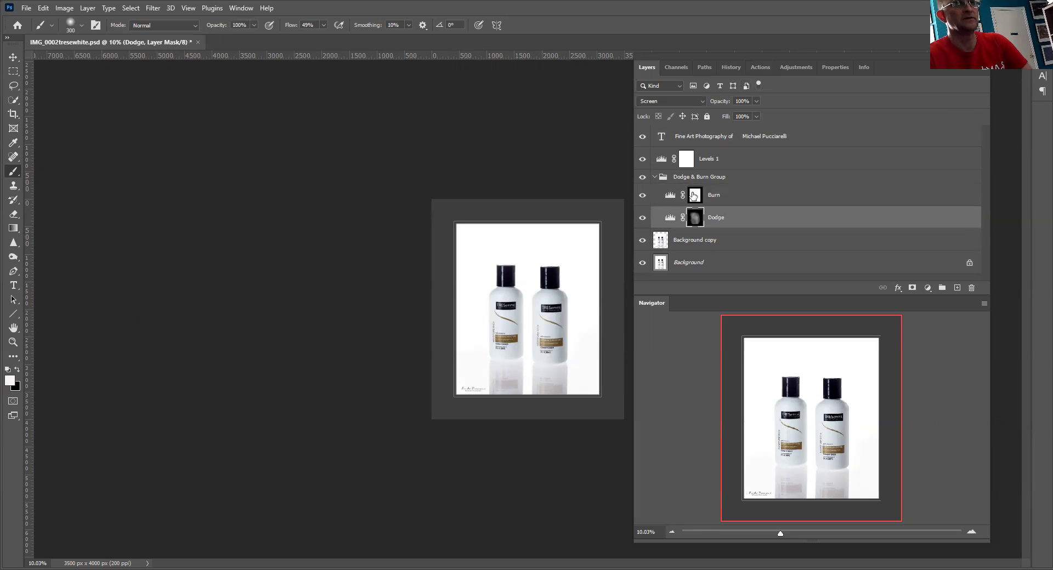
{"action": "left_click", "coordinate": [695, 197]}
{"action": "left_click", "coordinate": [695, 220]}
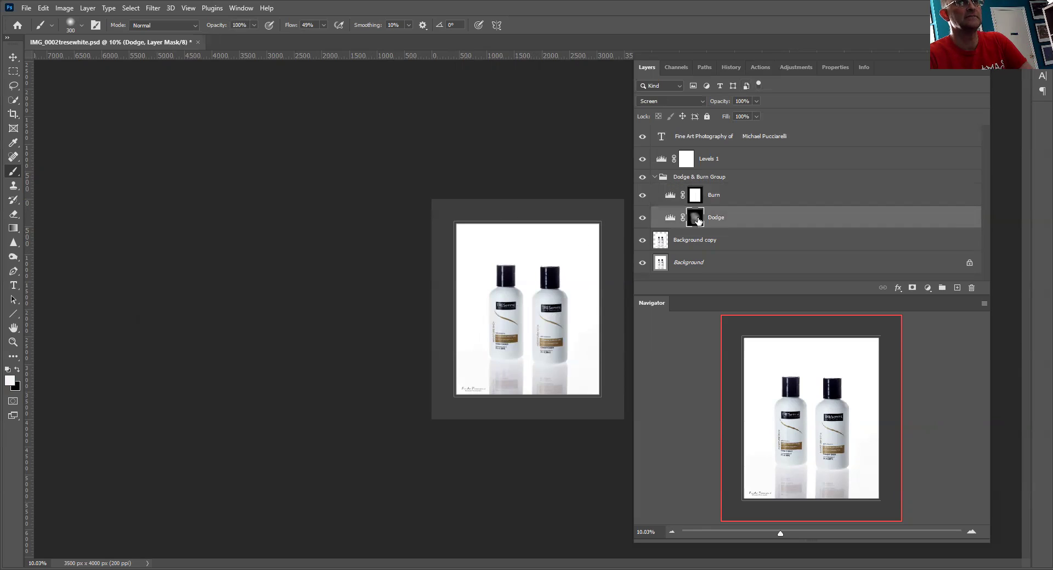
{"action": "left_click", "coordinate": [696, 193]}
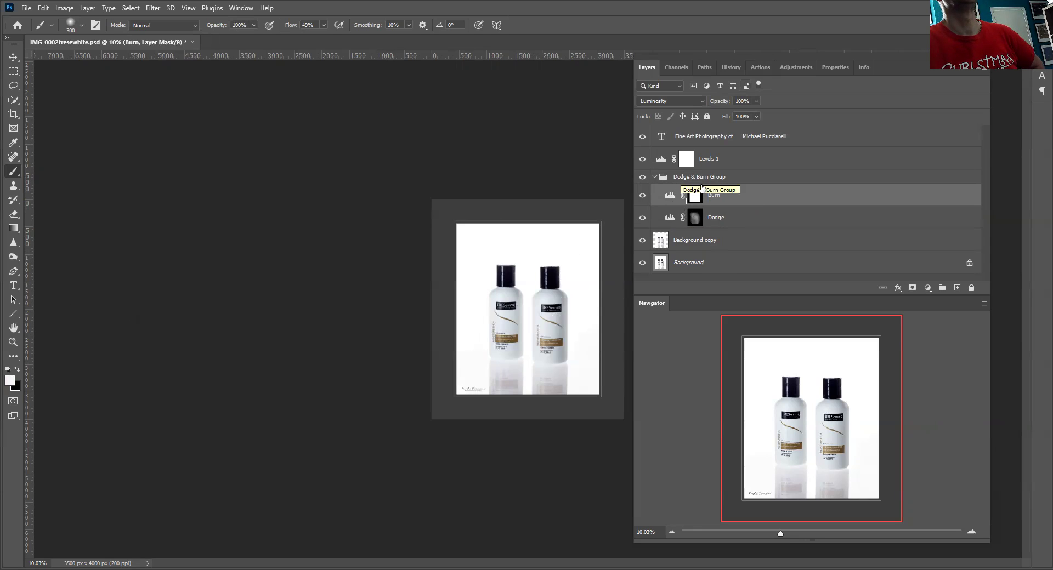
- Select the Background copy layer and the MFPALLIPCGREY action in the MFP filters set
{"action": "left_click", "coordinate": [695, 241]}
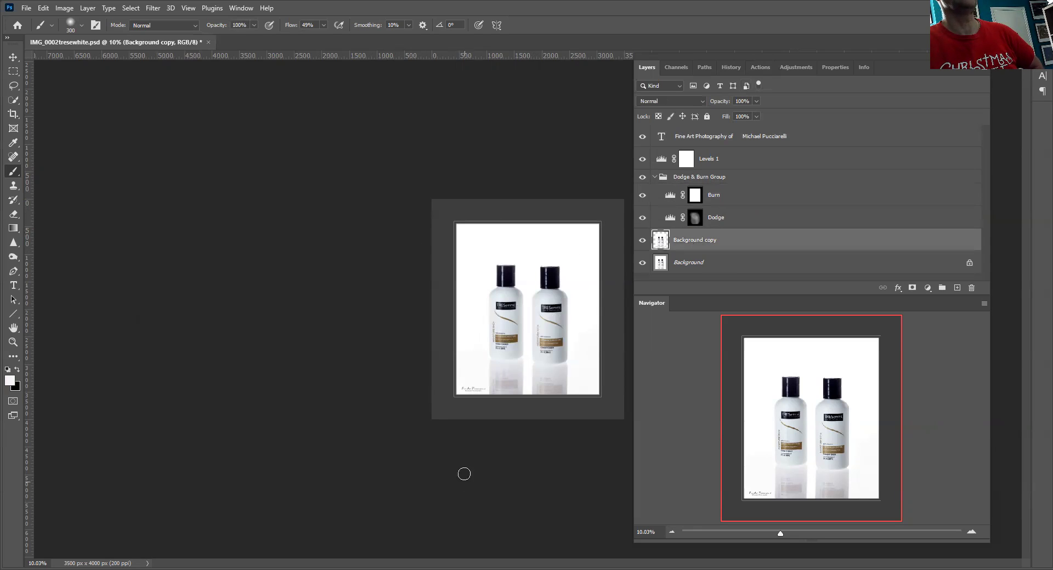
{"action": "left_click", "coordinate": [760, 68]}
{"action": "scroll", "coordinate": [818, 159], "scroll_direction": "up", "scroll_amount": 5}
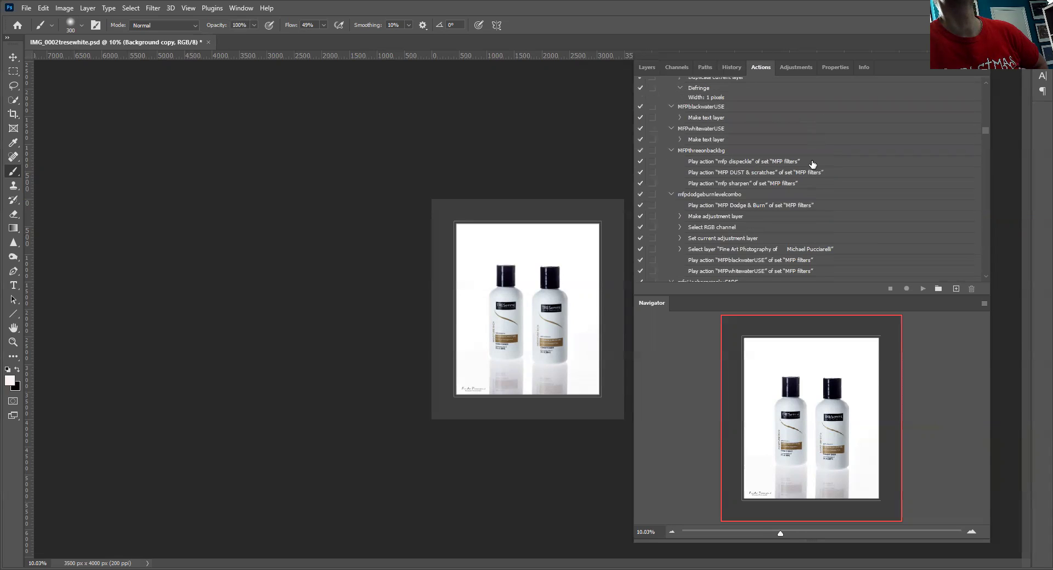
{"action": "scroll", "coordinate": [806, 170], "scroll_direction": "up", "scroll_amount": 1}
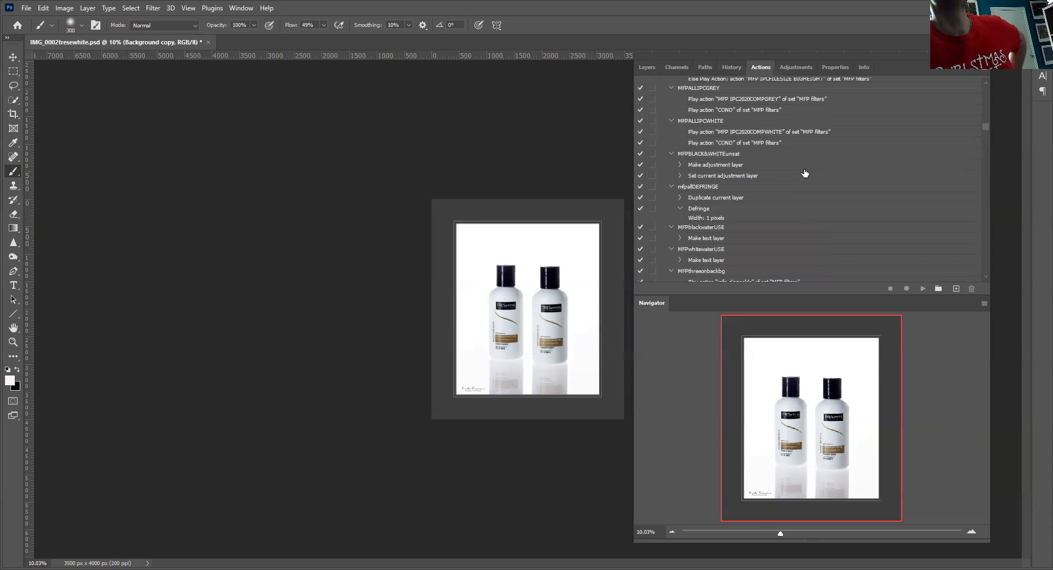
{"action": "scroll", "coordinate": [804, 173], "scroll_direction": "up", "scroll_amount": 1}
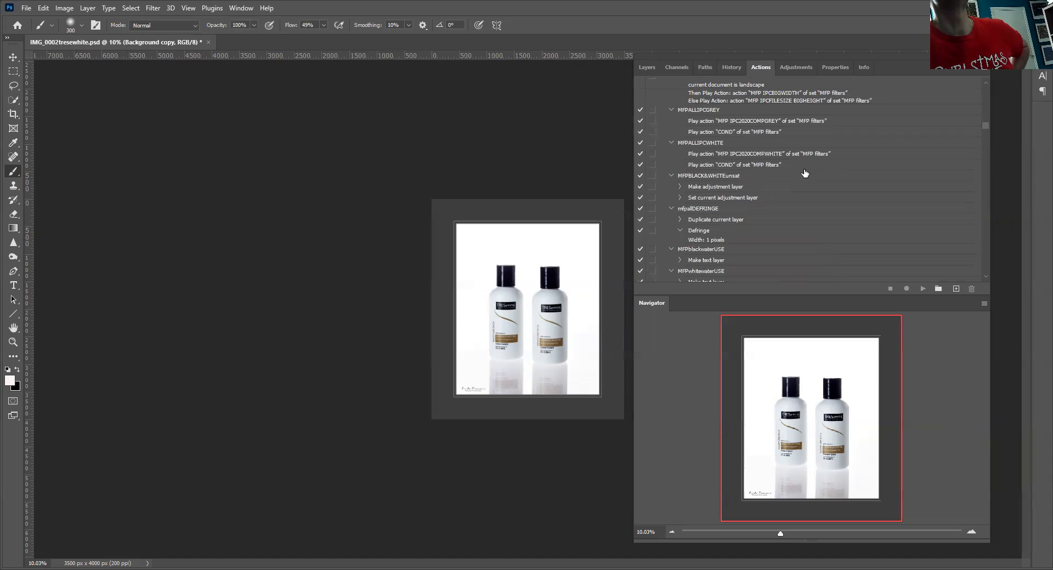
{"action": "left_click", "coordinate": [706, 111]}
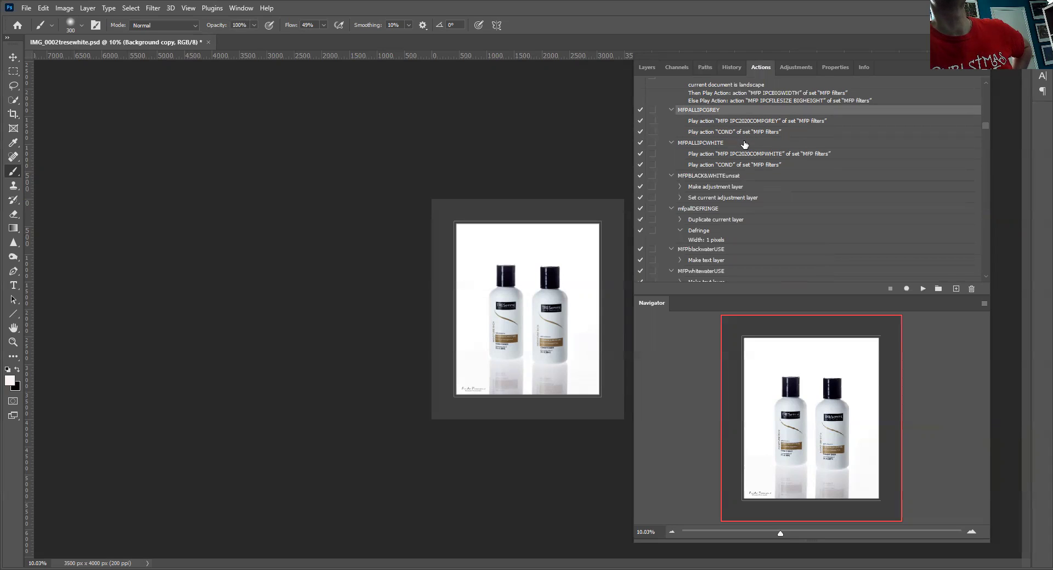
- Examine the MFP filters actions from MFPALLIPCGREY back to MFP IPCFILESIZE BIGHEIGHT, including their Canvas Size and Image Size commands
{"action": "scroll", "coordinate": [740, 143], "scroll_direction": "up", "scroll_amount": 2}
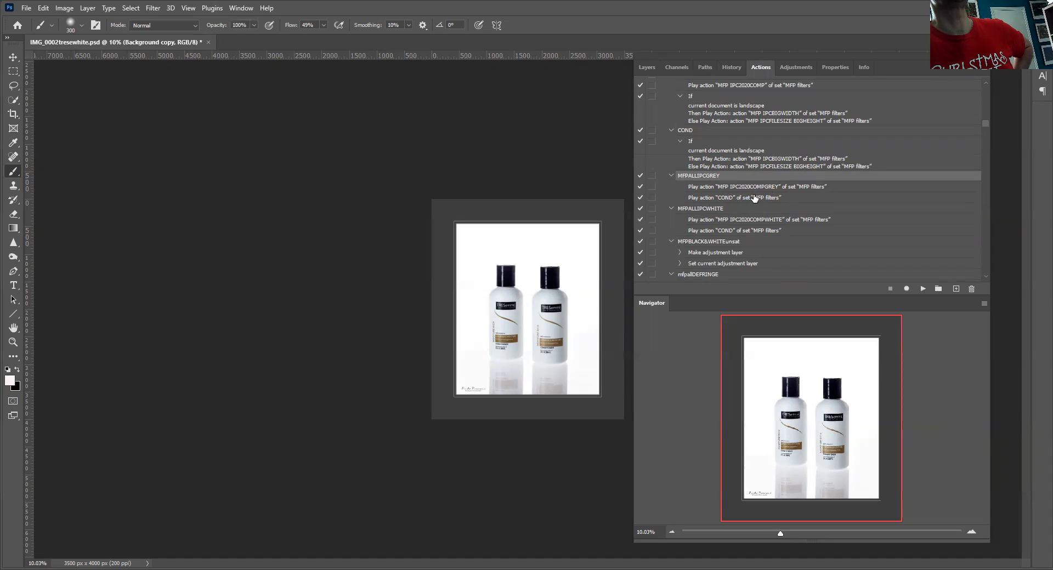
{"action": "scroll", "coordinate": [740, 166], "scroll_direction": "up", "scroll_amount": 1}
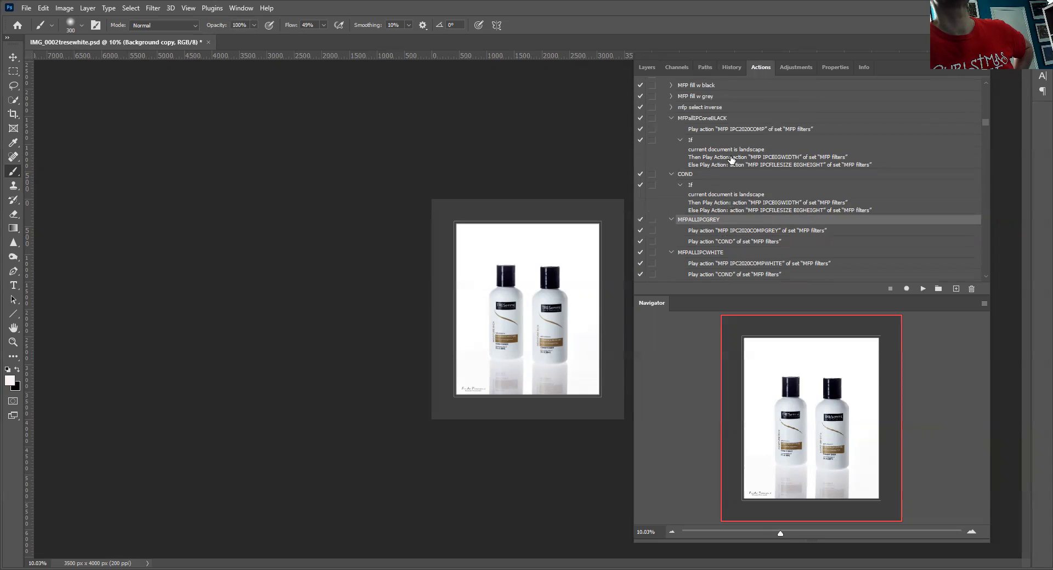
{"action": "scroll", "coordinate": [731, 159], "scroll_direction": "up", "scroll_amount": 8}
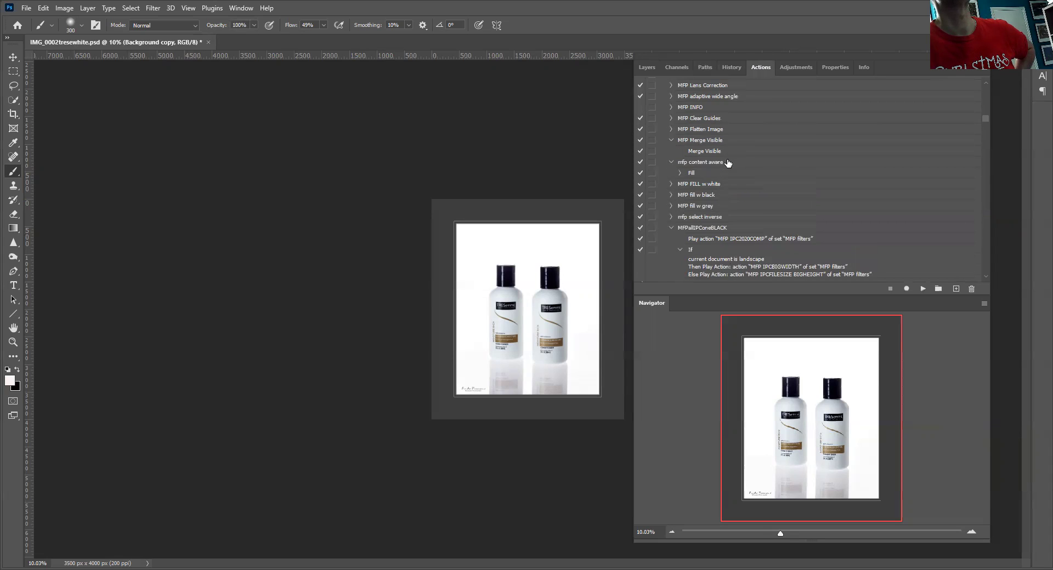
{"action": "scroll", "coordinate": [712, 185], "scroll_direction": "up", "scroll_amount": 3}
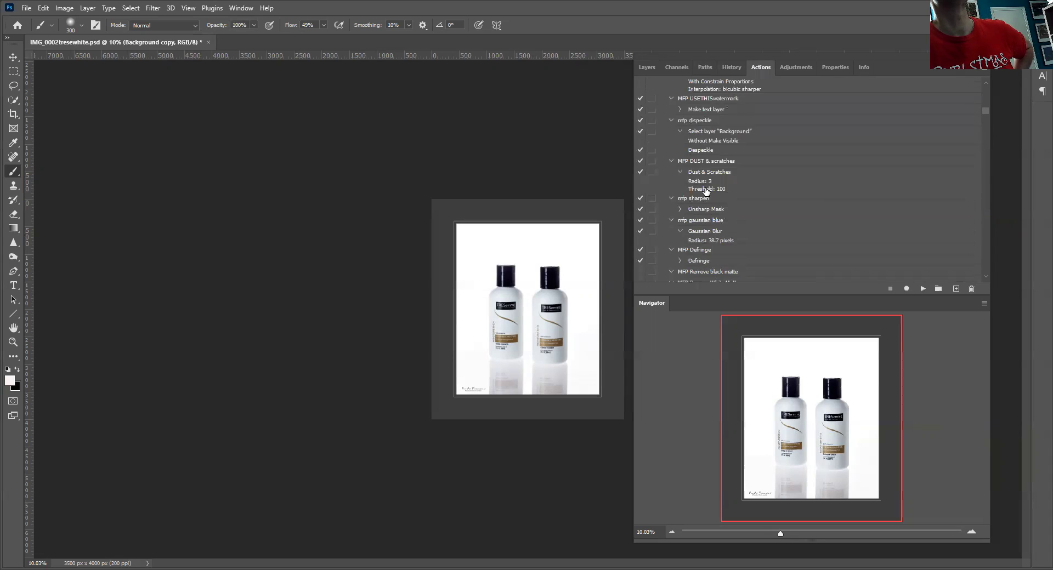
{"action": "scroll", "coordinate": [706, 190], "scroll_direction": "up", "scroll_amount": 4}
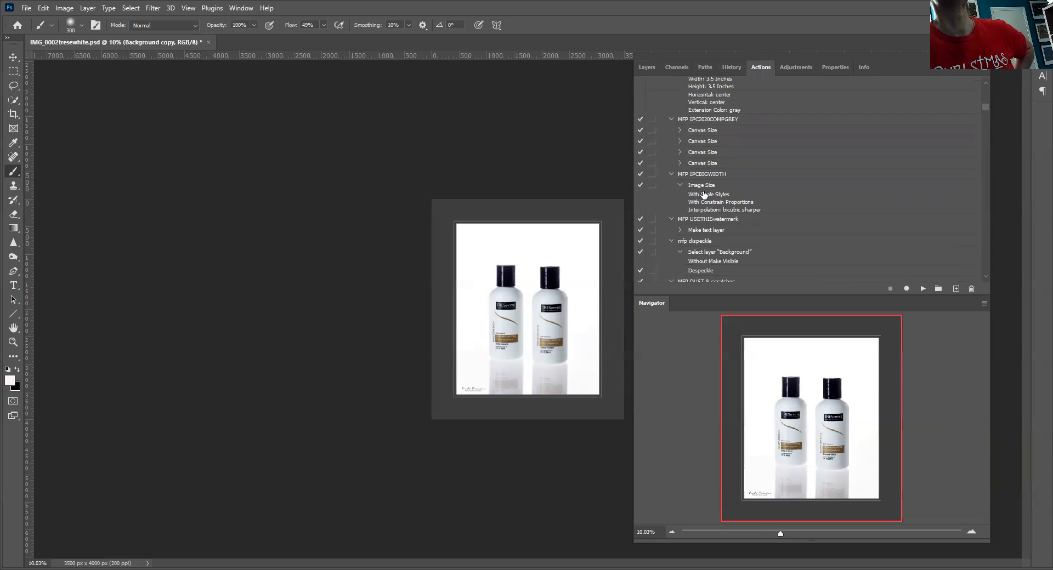
{"action": "scroll", "coordinate": [724, 176], "scroll_direction": "up", "scroll_amount": 6}
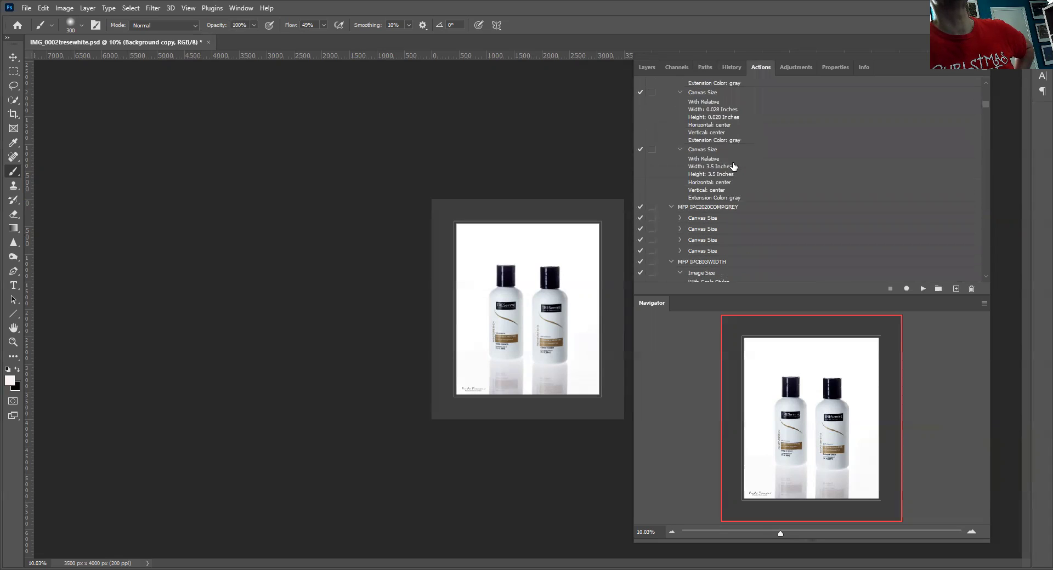
{"action": "scroll", "coordinate": [713, 192], "scroll_direction": "up", "scroll_amount": 8}
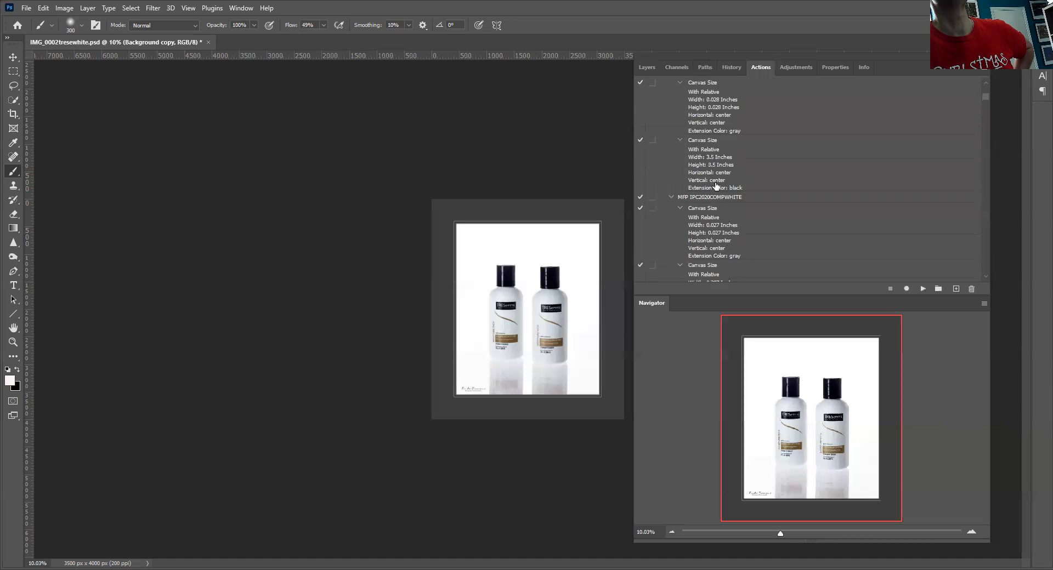
{"action": "scroll", "coordinate": [724, 181], "scroll_direction": "down", "scroll_amount": 5}
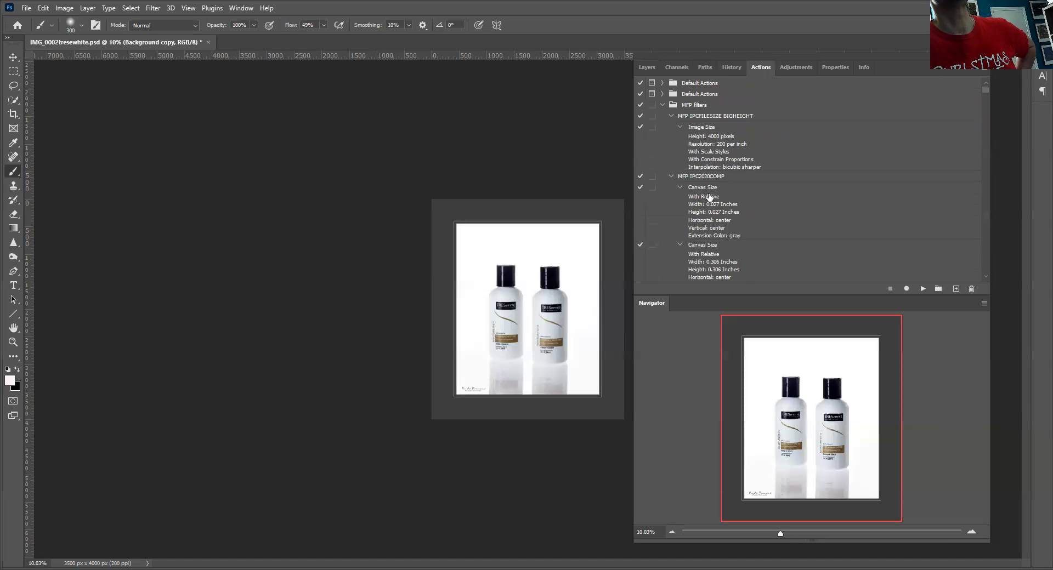
- Review the MFP filters actions from MFP IPC2020COMP through the retouching filters to the conditional COND action
{"action": "scroll", "coordinate": [757, 161], "scroll_direction": "down", "scroll_amount": 10}
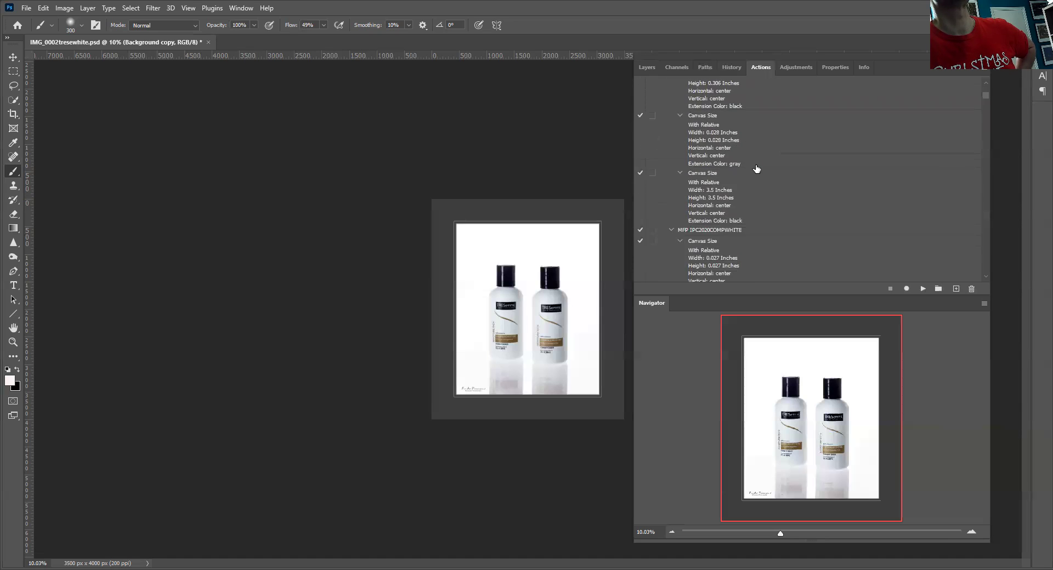
{"action": "scroll", "coordinate": [762, 195], "scroll_direction": "down", "scroll_amount": 5}
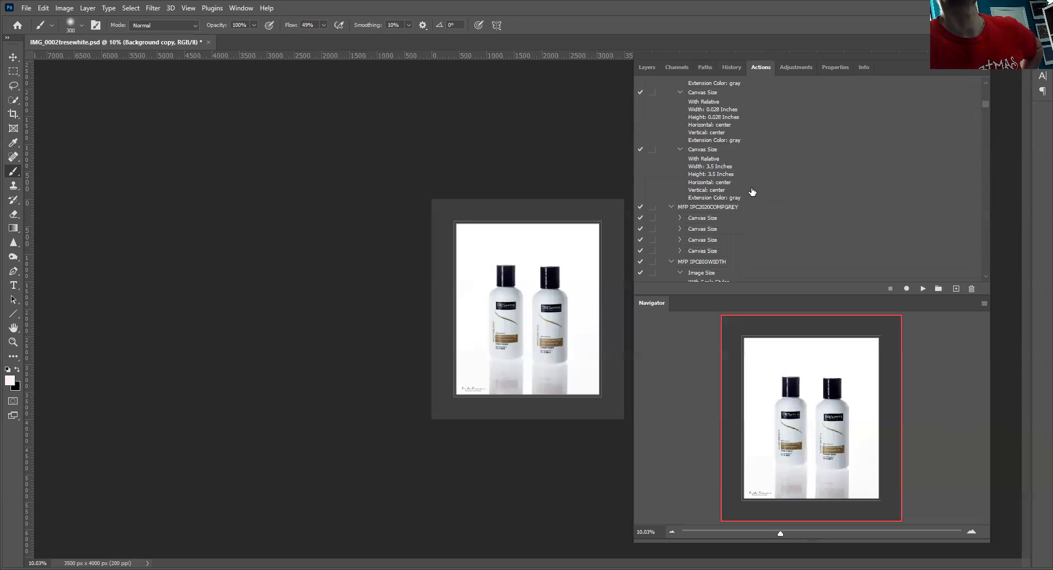
{"action": "scroll", "coordinate": [746, 192], "scroll_direction": "down", "scroll_amount": 8}
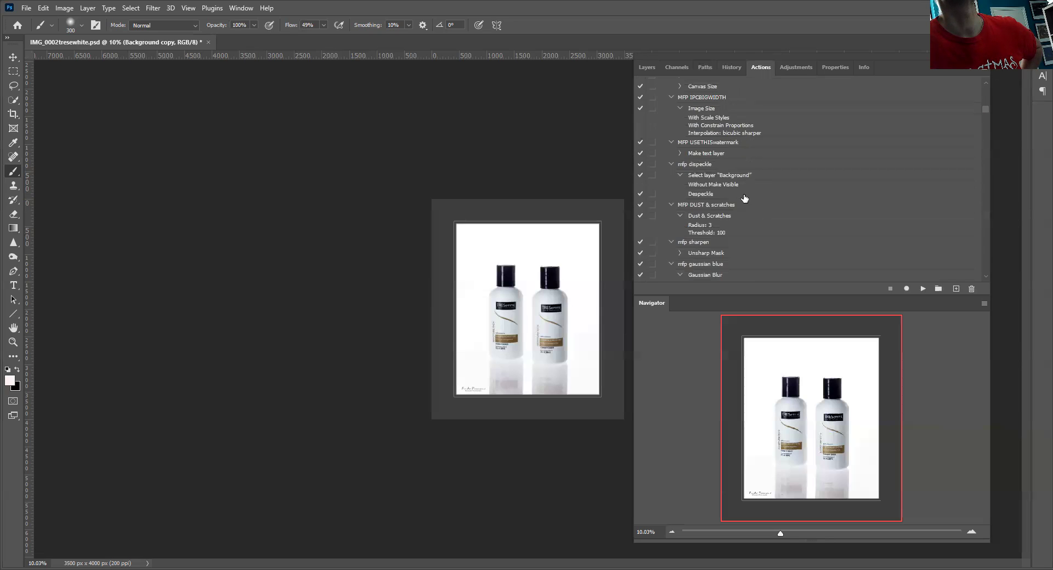
{"action": "scroll", "coordinate": [740, 196], "scroll_direction": "down", "scroll_amount": 10}
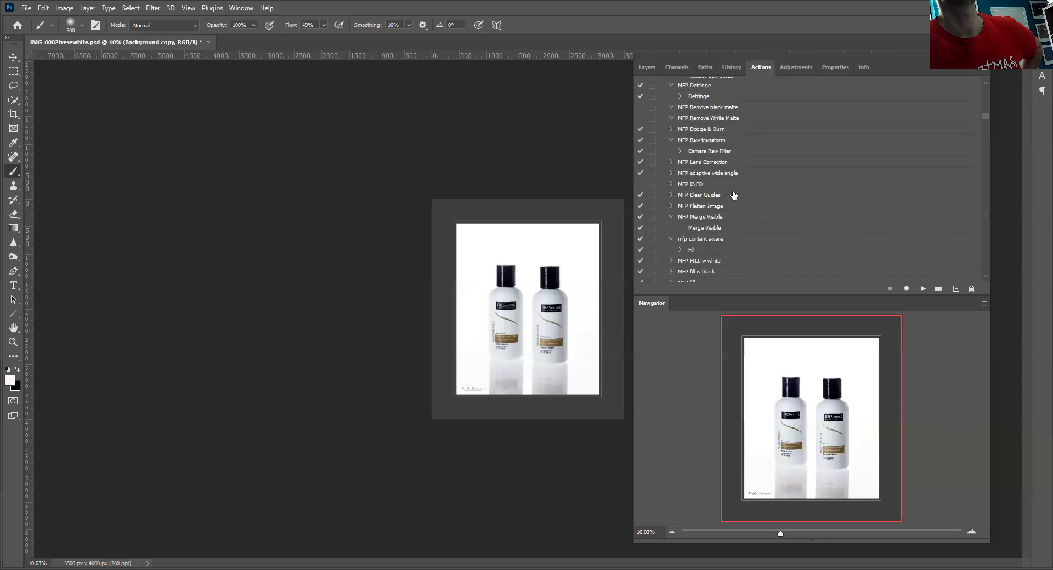
{"action": "scroll", "coordinate": [731, 194], "scroll_direction": "down", "scroll_amount": 5}
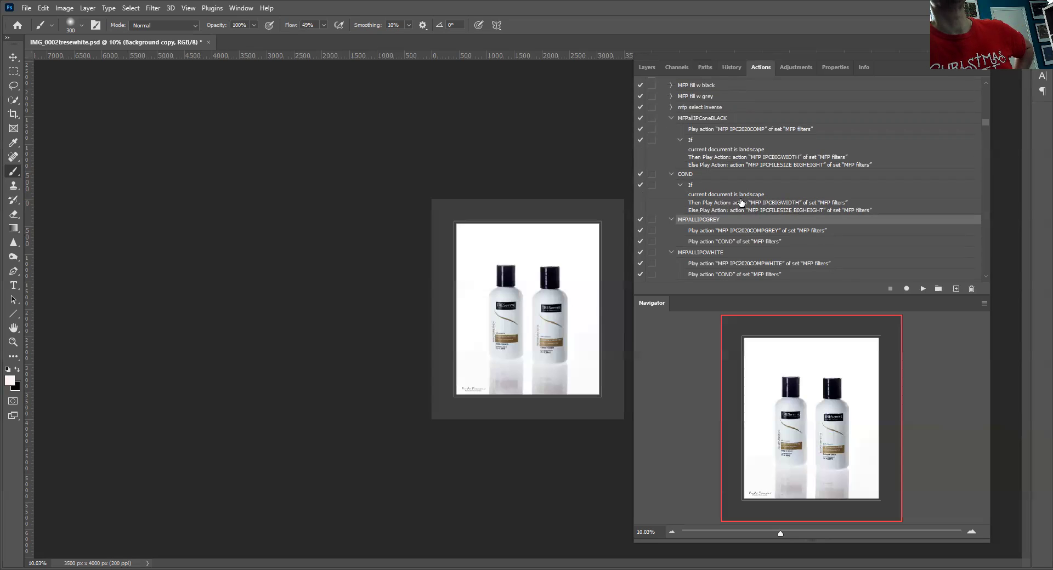
- Compare the image size settings in MFP IPCFILESIZE BIGHEIGHT with the border settings in MFP IPC2020COMP and MFP IPC2020COMPWHITE
{"action": "scroll", "coordinate": [735, 210], "scroll_direction": "up", "scroll_amount": 10}
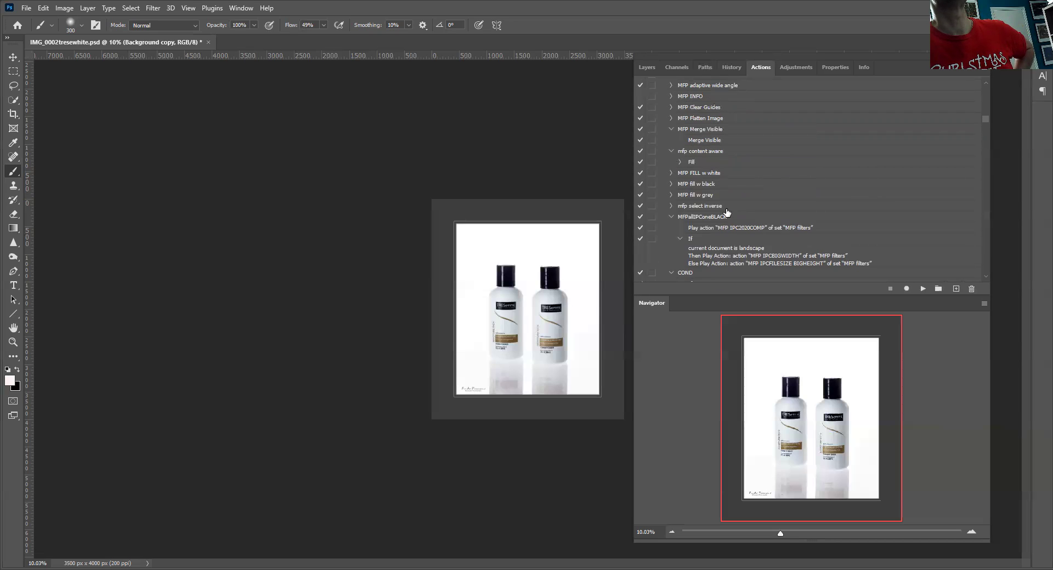
{"action": "scroll", "coordinate": [704, 215], "scroll_direction": "up", "scroll_amount": 10}
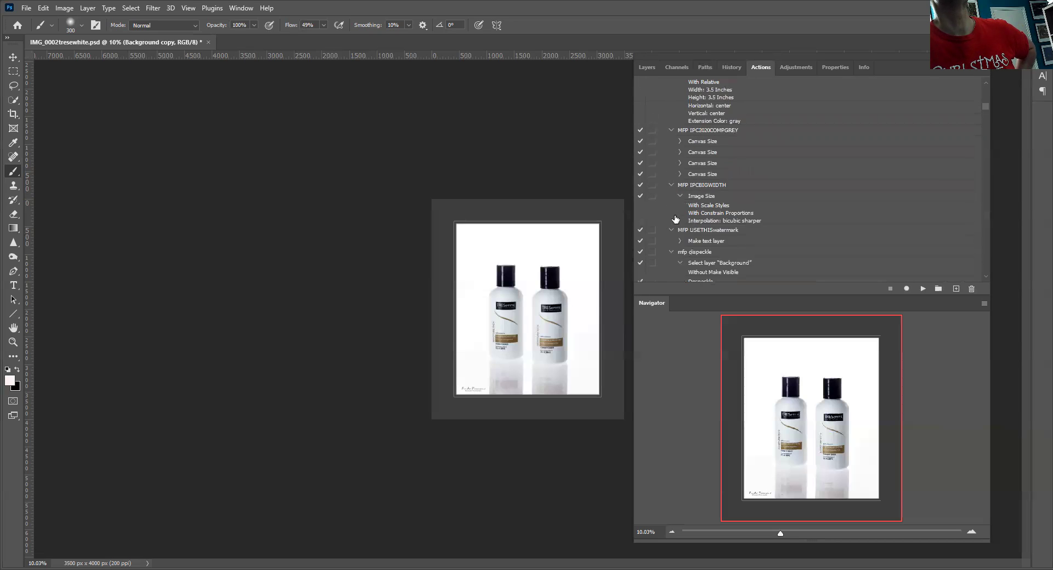
{"action": "scroll", "coordinate": [662, 234], "scroll_direction": "up", "scroll_amount": 10}
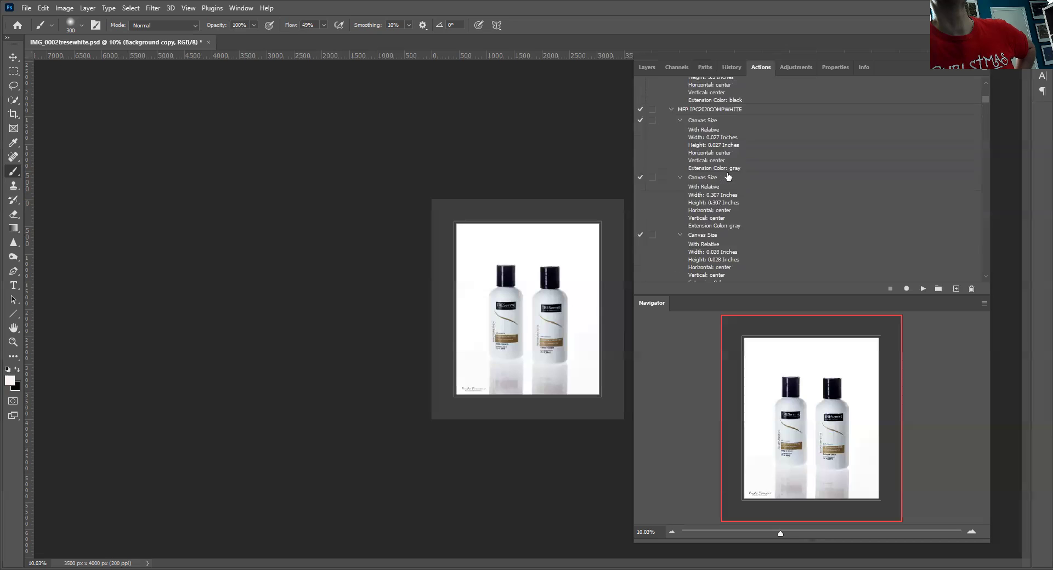
{"action": "scroll", "coordinate": [714, 184], "scroll_direction": "up", "scroll_amount": 10}
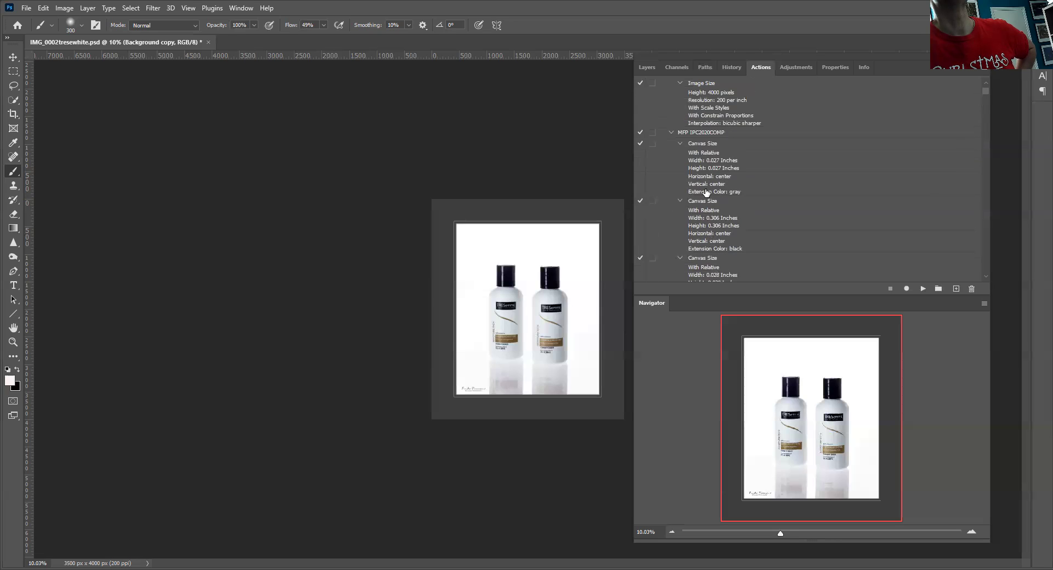
{"action": "scroll", "coordinate": [706, 192], "scroll_direction": "up", "scroll_amount": 4}
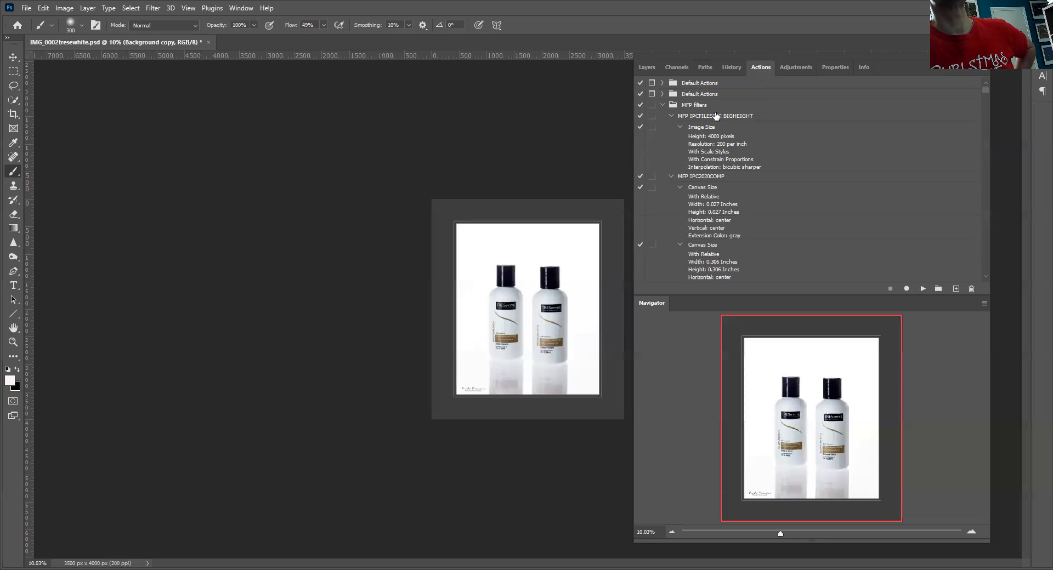
{"action": "scroll", "coordinate": [729, 162], "scroll_direction": "down", "scroll_amount": 5}
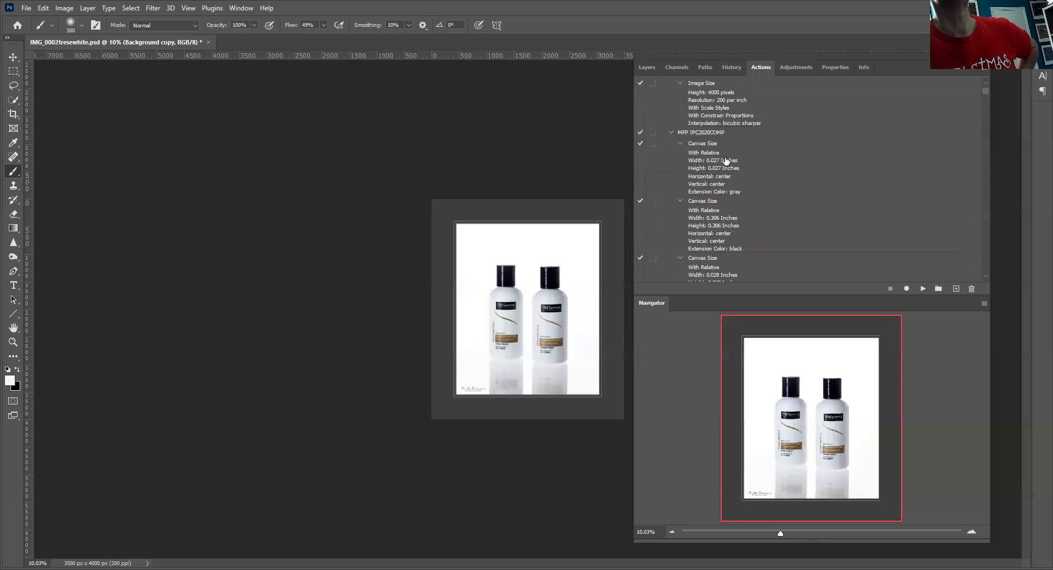
{"action": "scroll", "coordinate": [732, 174], "scroll_direction": "down", "scroll_amount": 3}
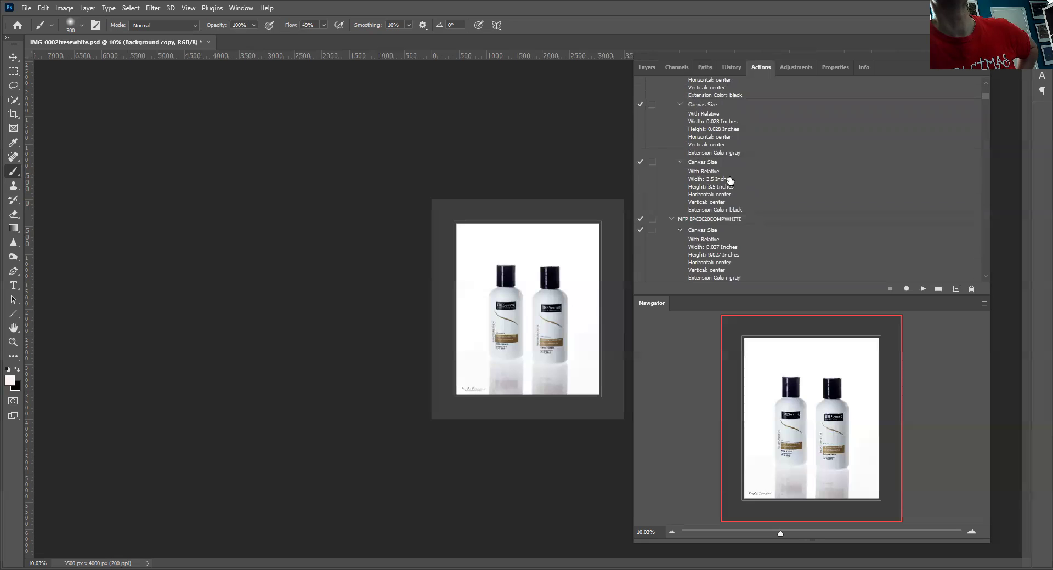
{"action": "scroll", "coordinate": [728, 183], "scroll_direction": "down", "scroll_amount": 3}
{"action": "scroll", "coordinate": [726, 189], "scroll_direction": "down", "scroll_amount": 2}
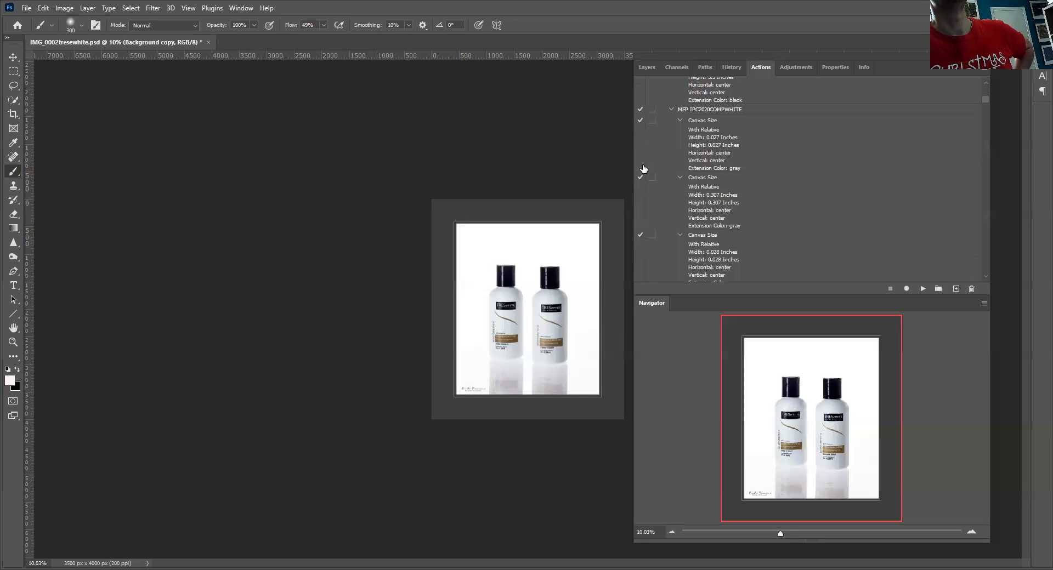
- Check the document's width, height and resolution in the Image Size dialog and cancel it without changes
{"action": "left_click", "coordinate": [647, 67]}
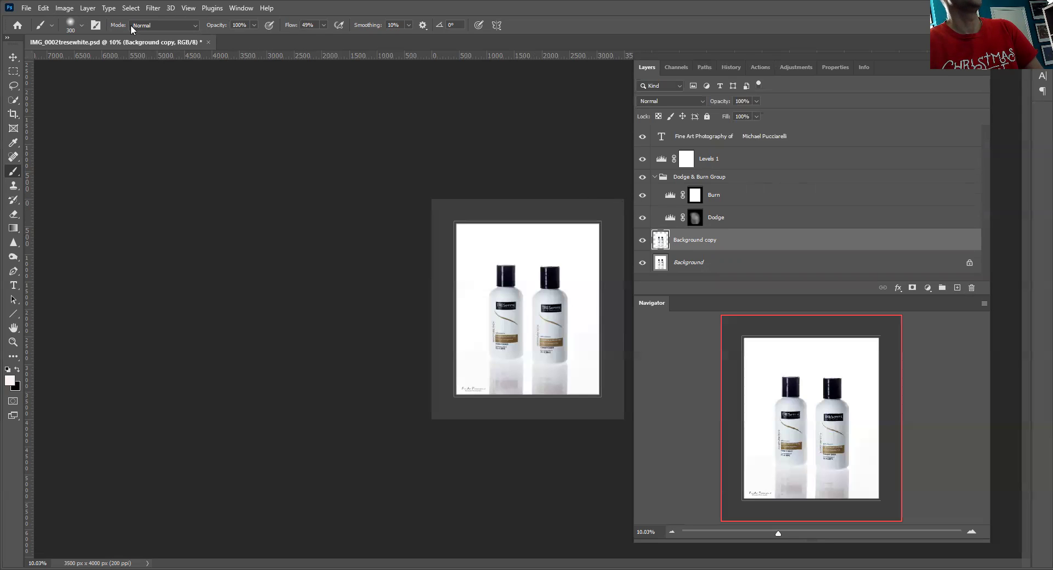
{"action": "left_click", "coordinate": [66, 7]}
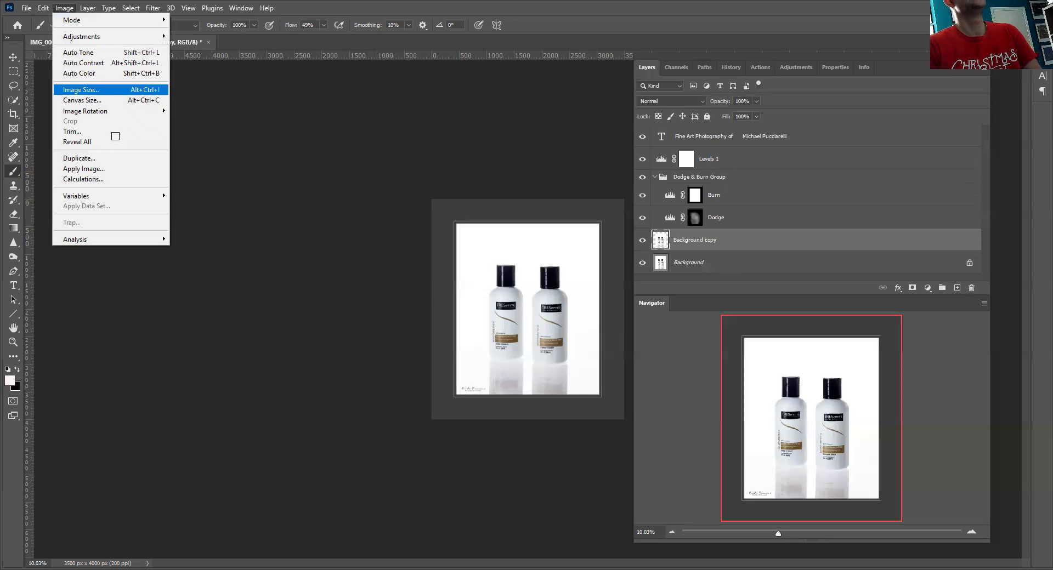
{"action": "key", "text": "Return"}
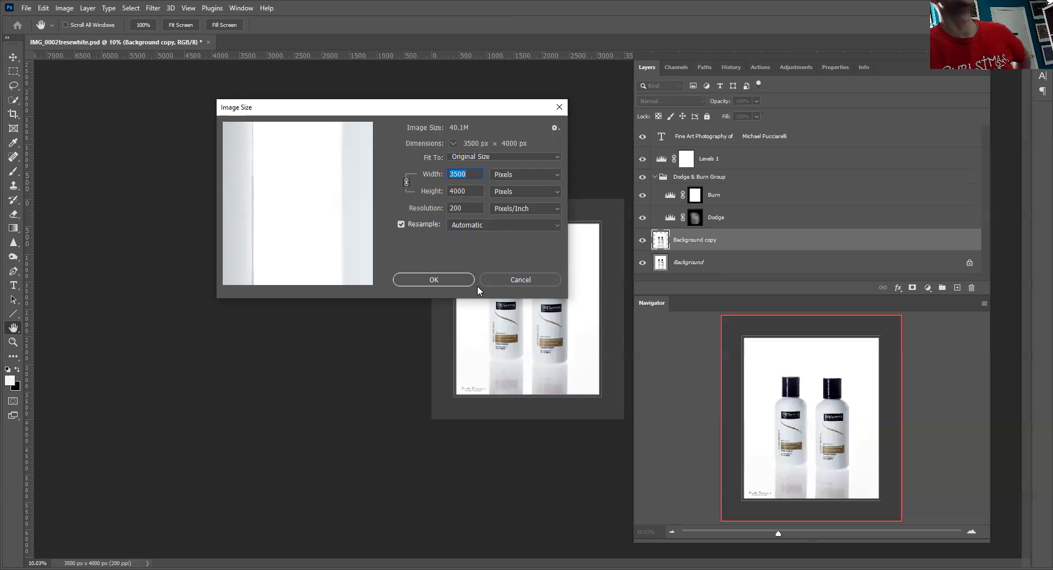
{"action": "left_click", "coordinate": [505, 278]}
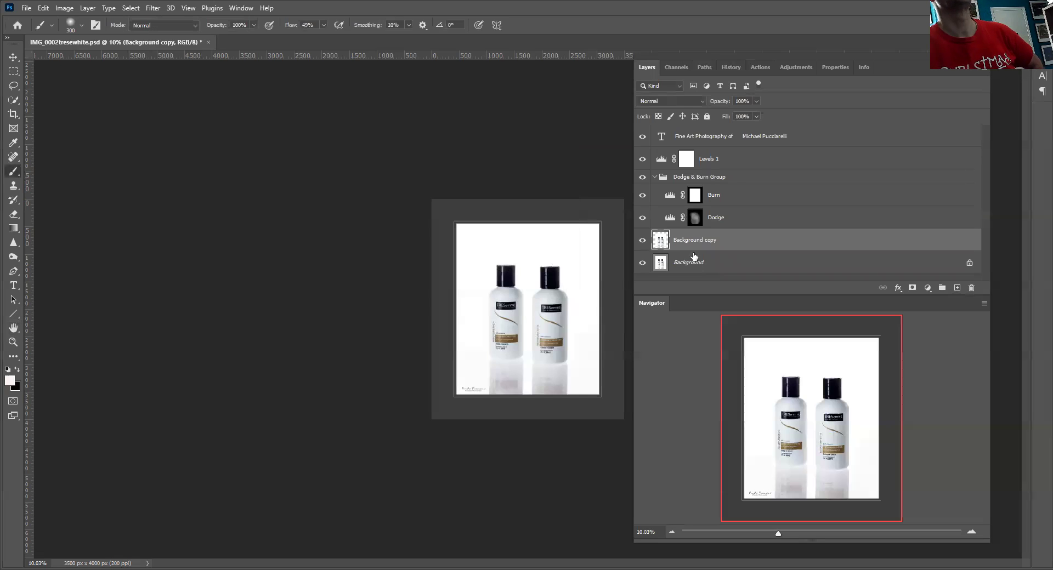
- Try the Dust & Scratches filter with a radius of 3 pixels on the Background copy layer and cancel it
{"action": "left_click", "coordinate": [148, 7]}
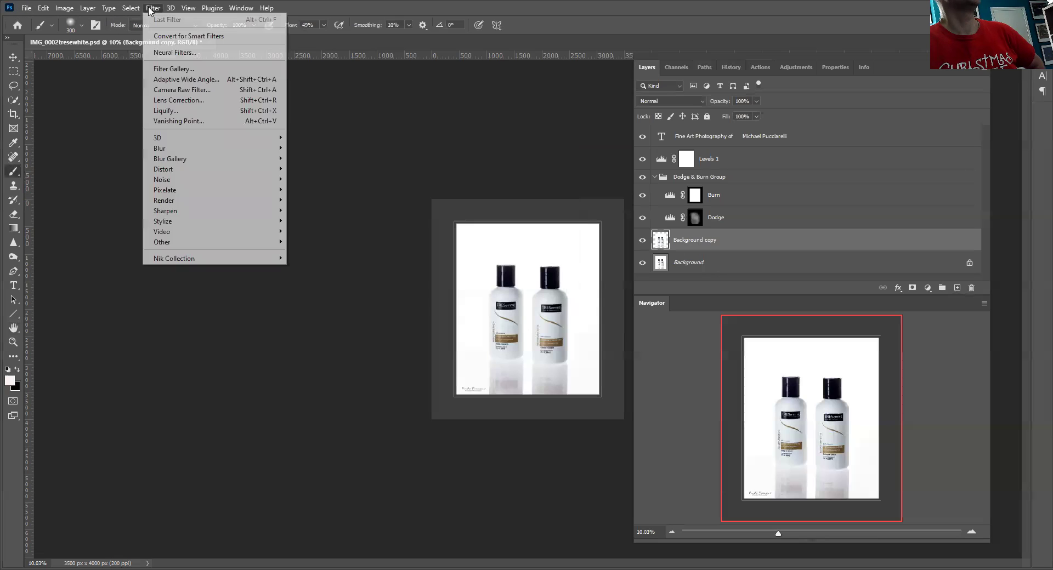
{"action": "mouse_move", "coordinate": [170, 9]}
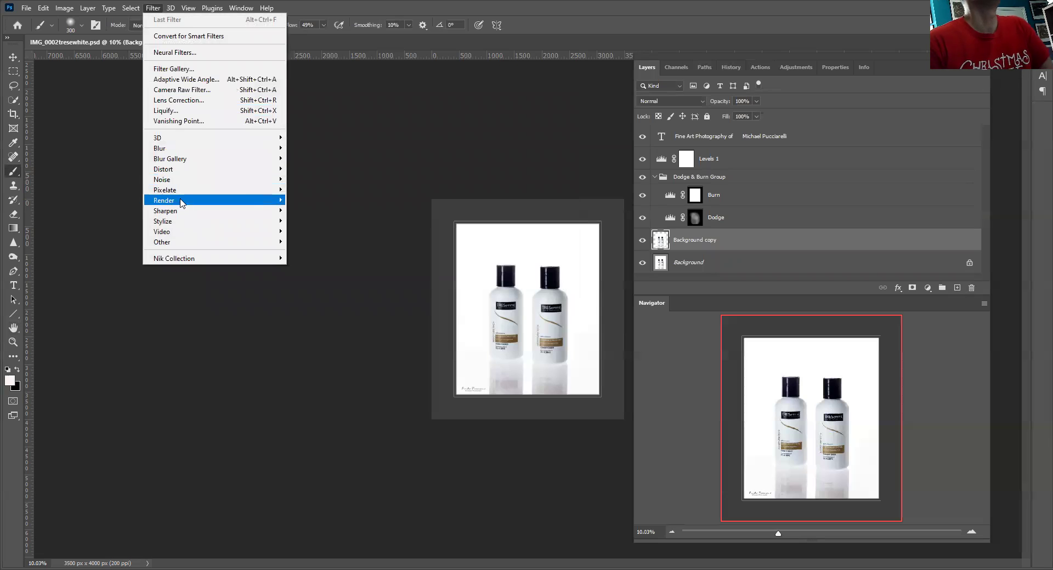
{"action": "mouse_move", "coordinate": [184, 181]}
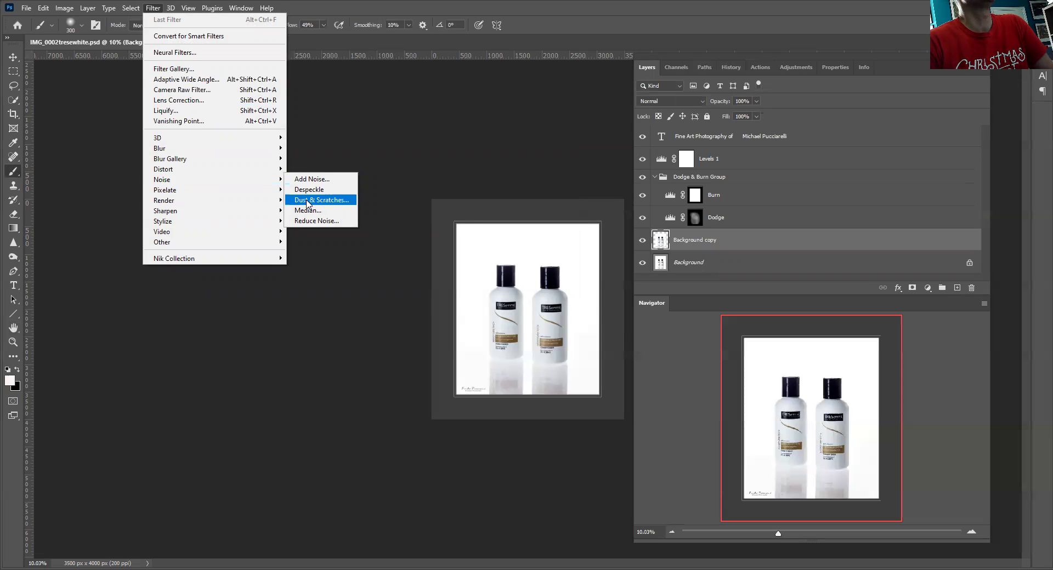
{"action": "left_click", "coordinate": [307, 203]}
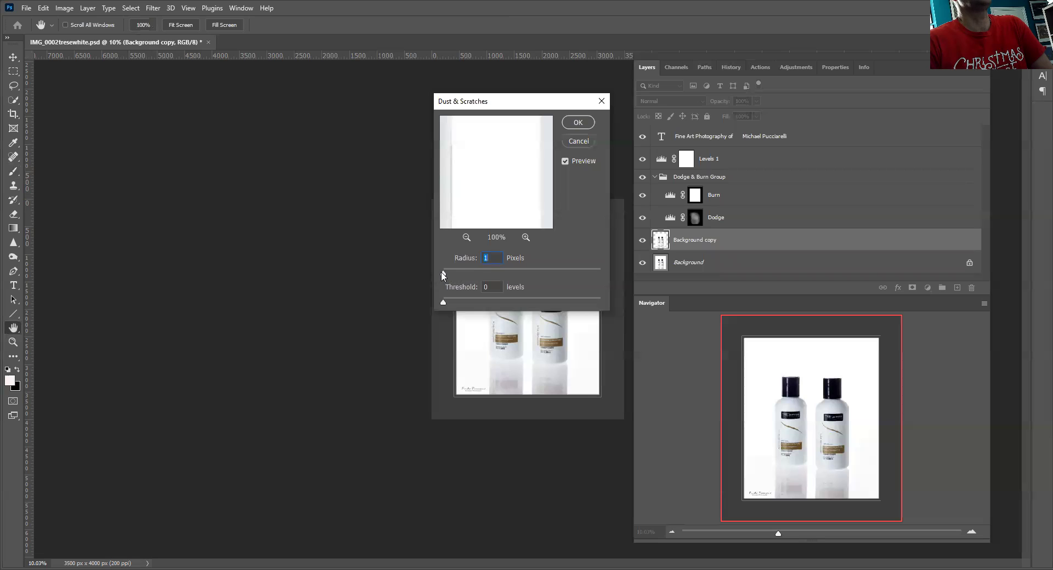
{"action": "left_click_drag", "start_coordinate": [444, 270], "coordinate": [445, 270]}
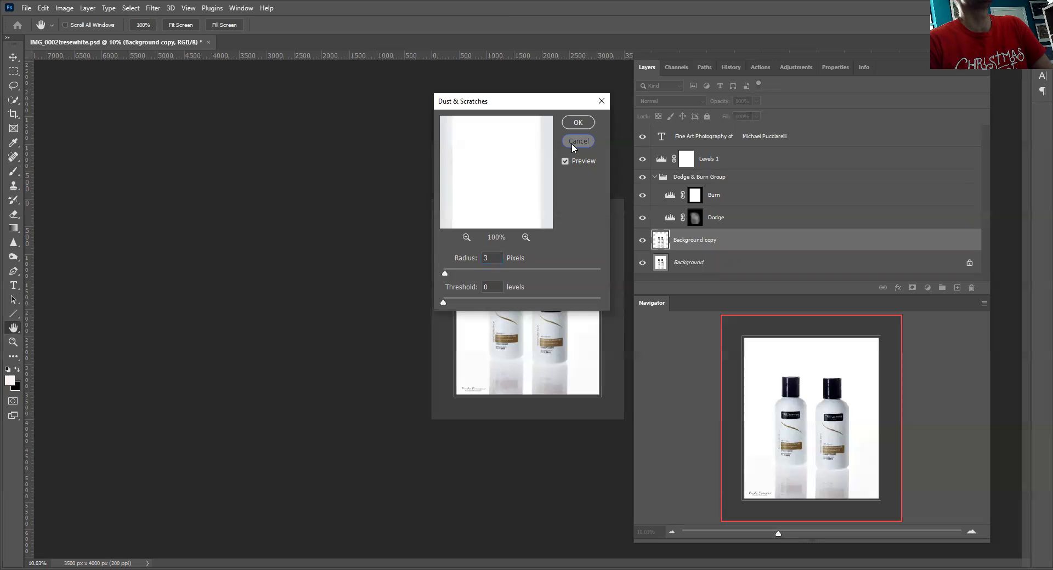
- Inspect the Unsharp Mask amount, radius and threshold for the Background copy layer and cancel without applying the filter
{"action": "left_click", "coordinate": [153, 8]}
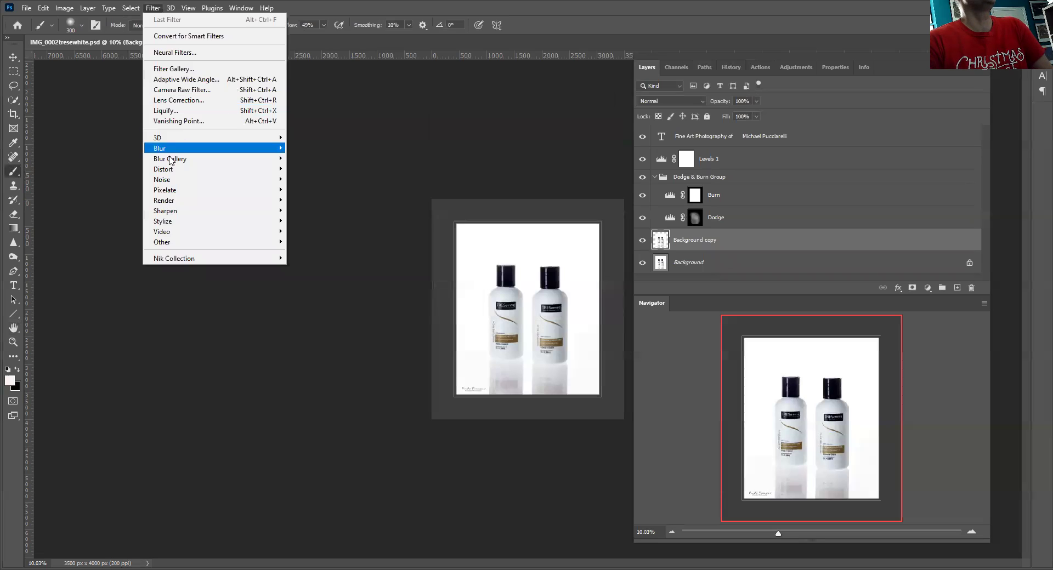
{"action": "mouse_move", "coordinate": [180, 213]}
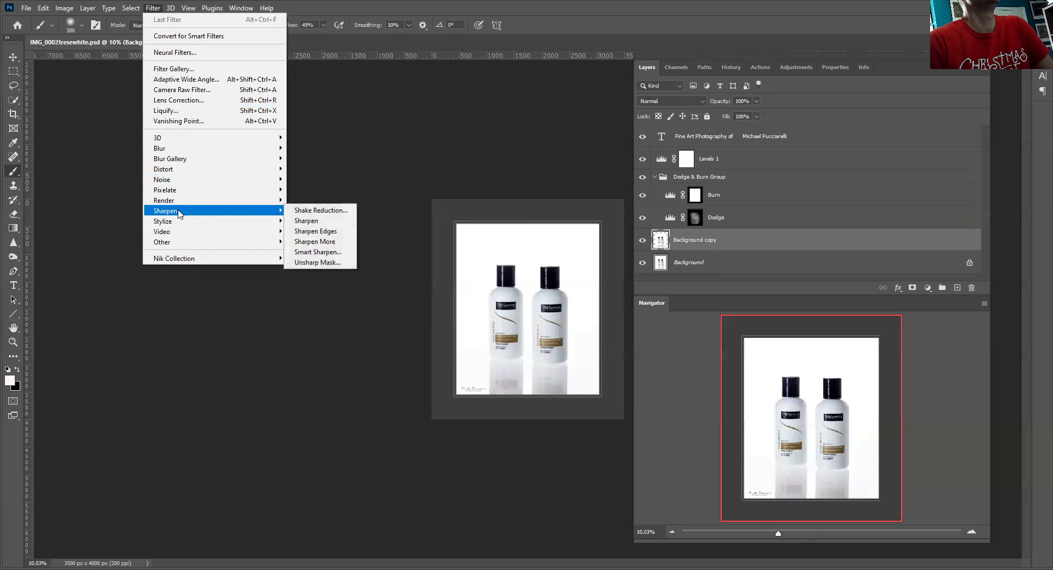
{"action": "left_click", "coordinate": [305, 263]}
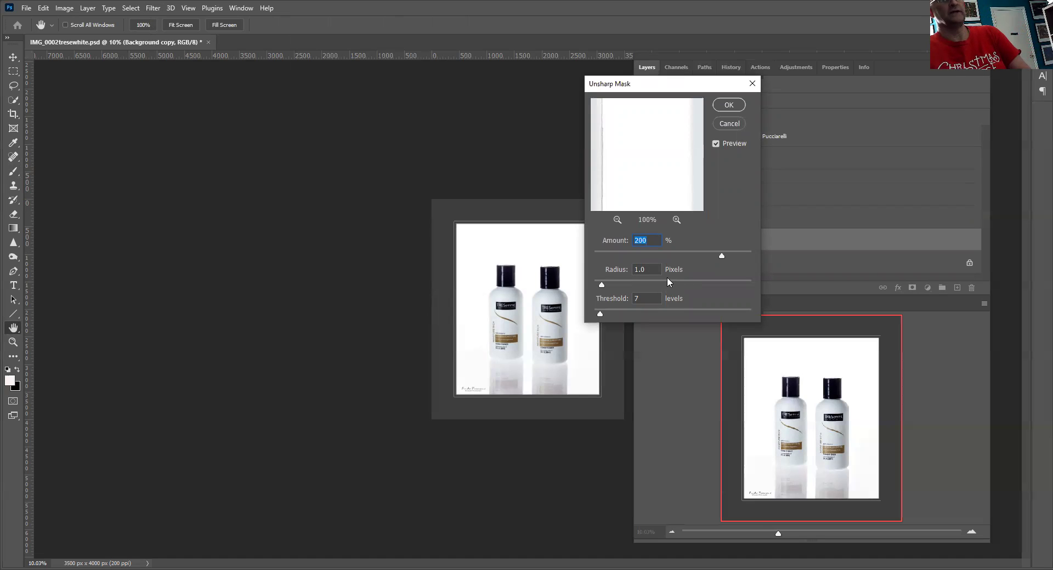
{"action": "left_click", "coordinate": [724, 124]}
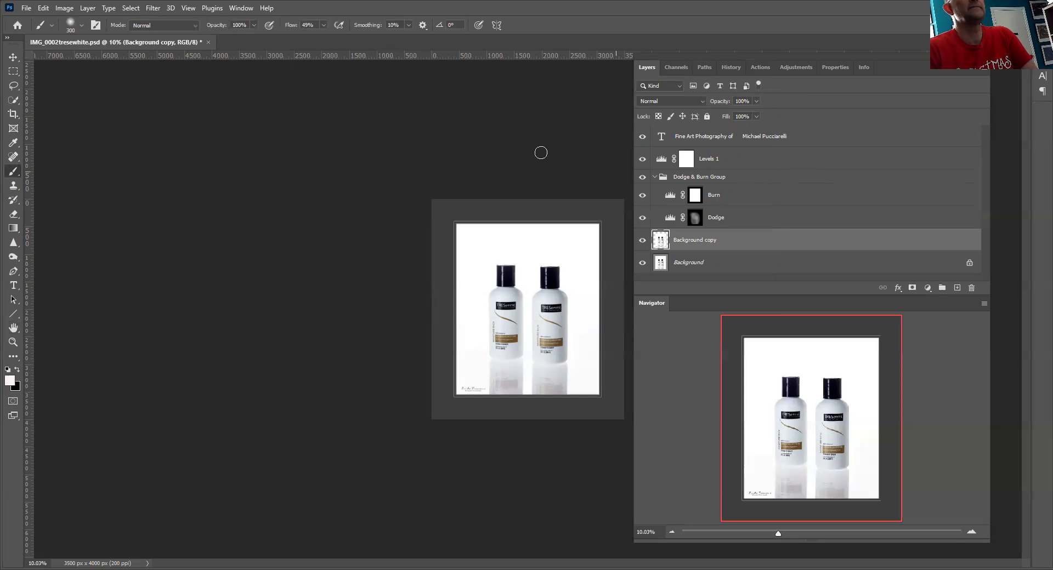
- Apply the Unsharp Mask filter to the Background copy layer
{"action": "left_click", "coordinate": [152, 8]}
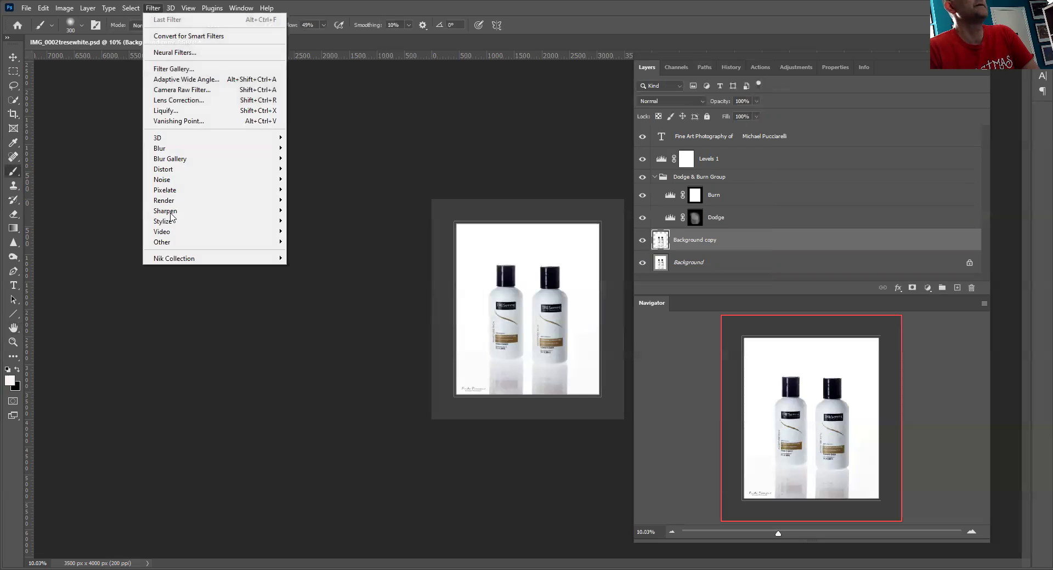
{"action": "mouse_move", "coordinate": [170, 212]}
{"action": "left_click", "coordinate": [316, 262]}
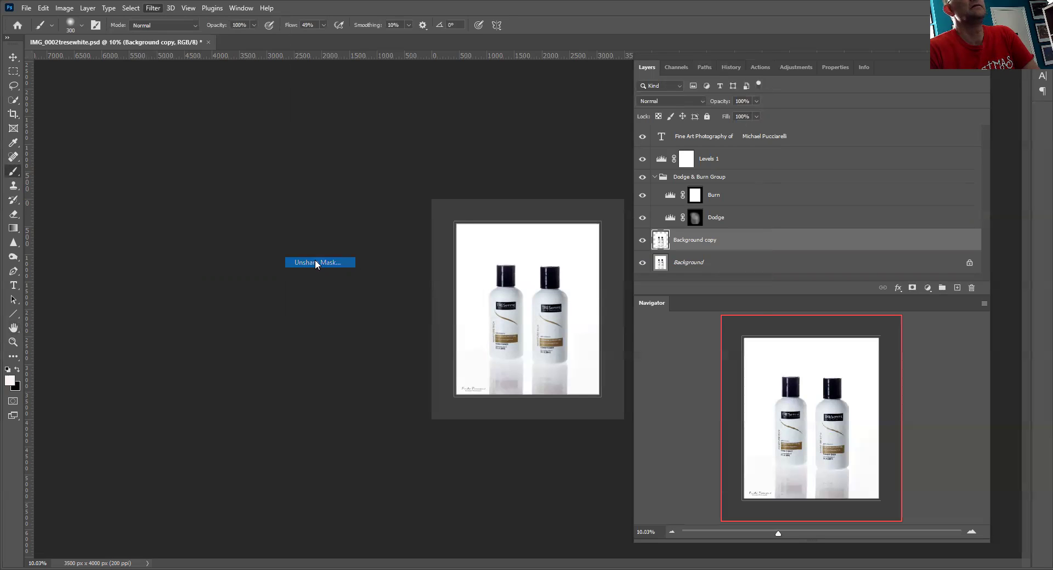
{"action": "left_click", "coordinate": [720, 102]}
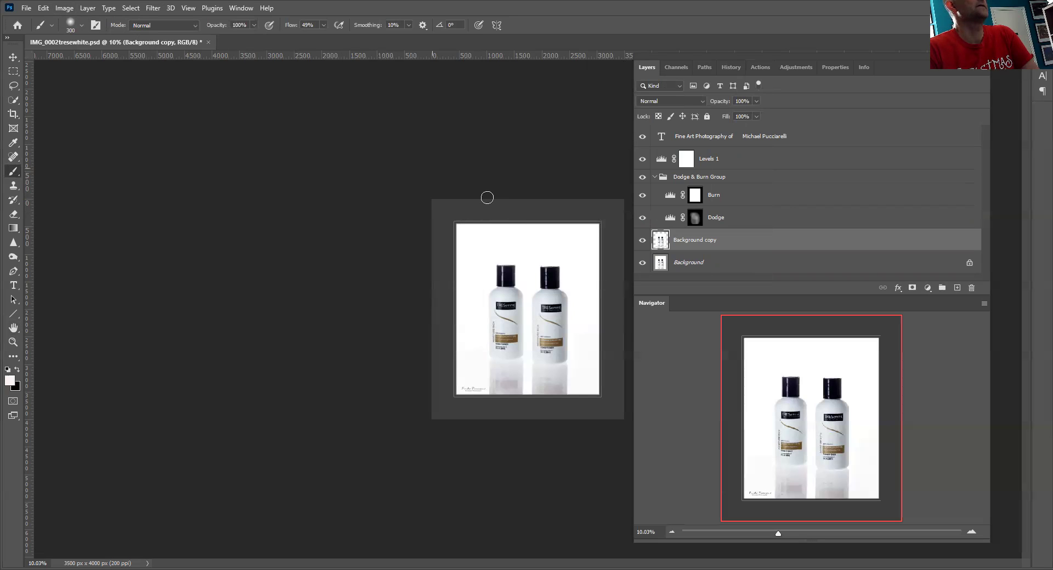
- Fade the Unsharp Mask on the Background copy layer using Luminosity mode at 100% opacity
{"action": "left_click", "coordinate": [47, 9]}
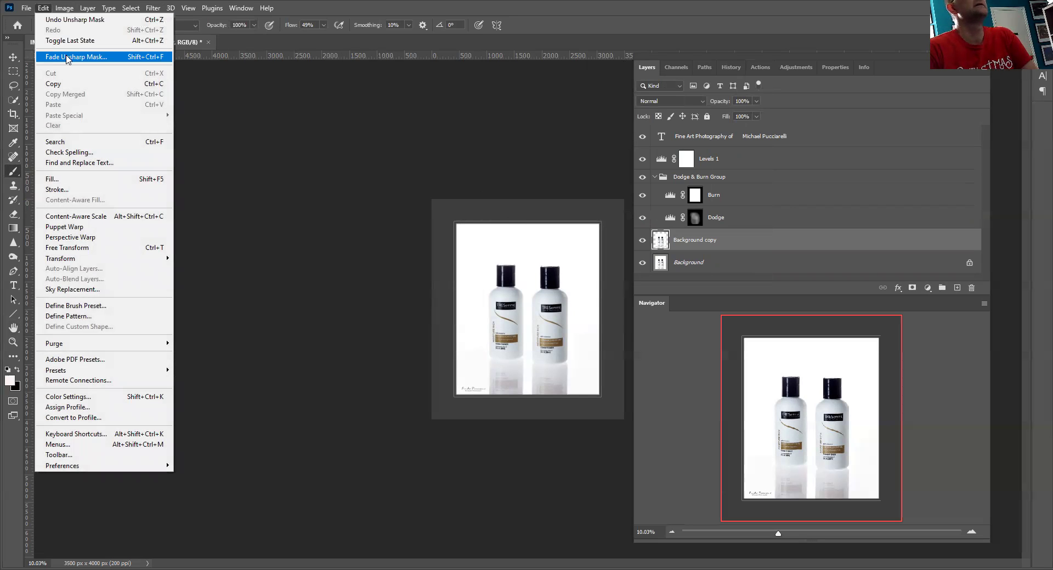
{"action": "key", "text": "Return"}
{"action": "left_click", "coordinate": [230, 163]}
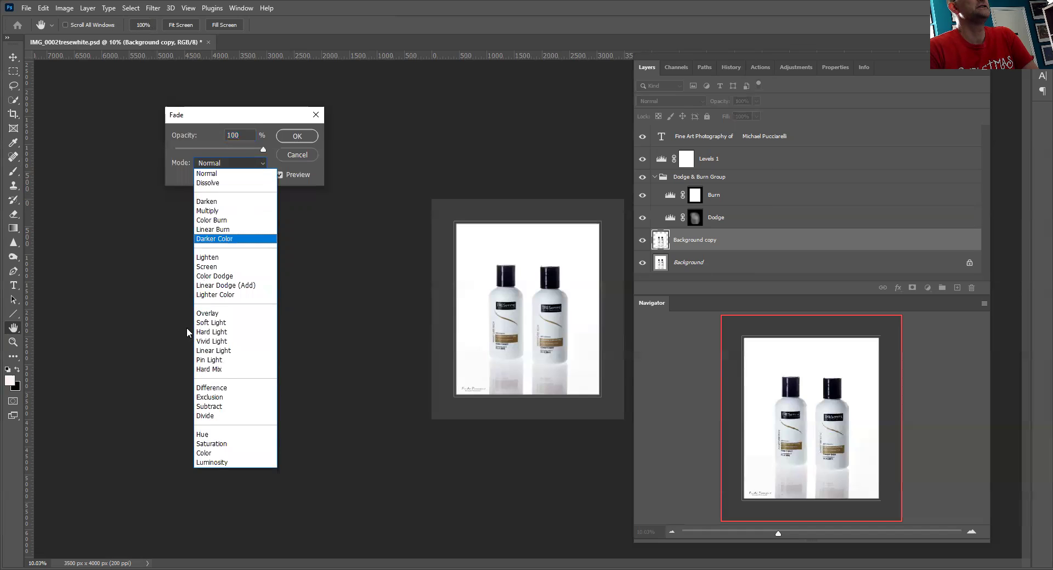
{"action": "left_click", "coordinate": [212, 463]}
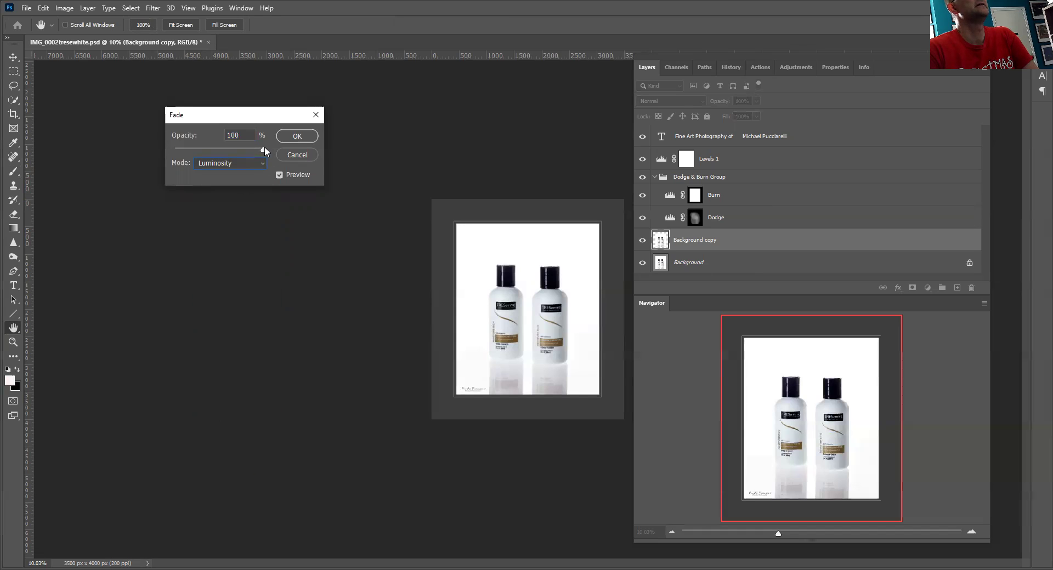
{"action": "left_click_drag", "start_coordinate": [260, 150], "coordinate": [170, 148]}
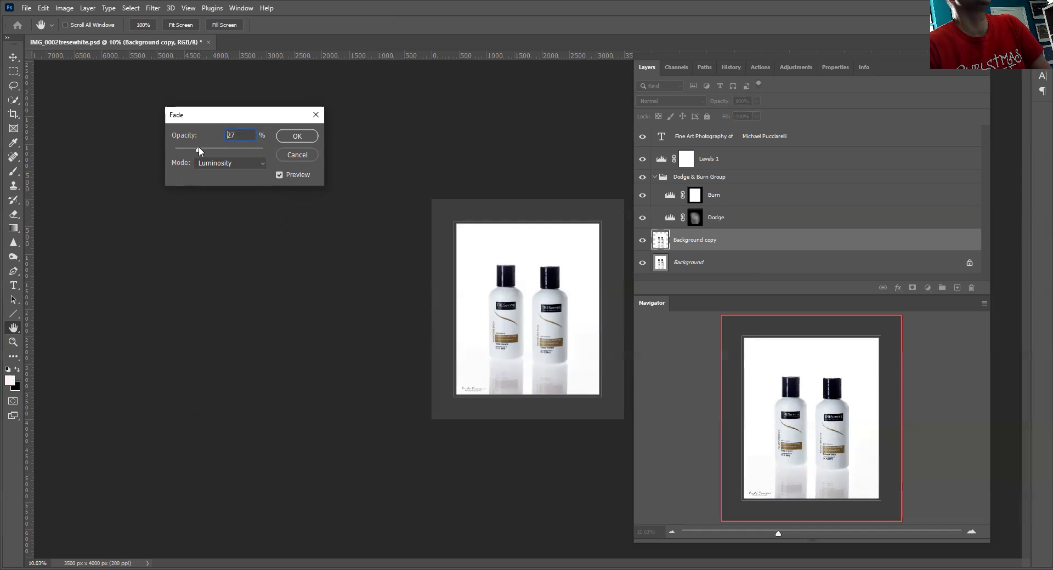
{"action": "left_click_drag", "start_coordinate": [250, 155], "coordinate": [290, 153]}
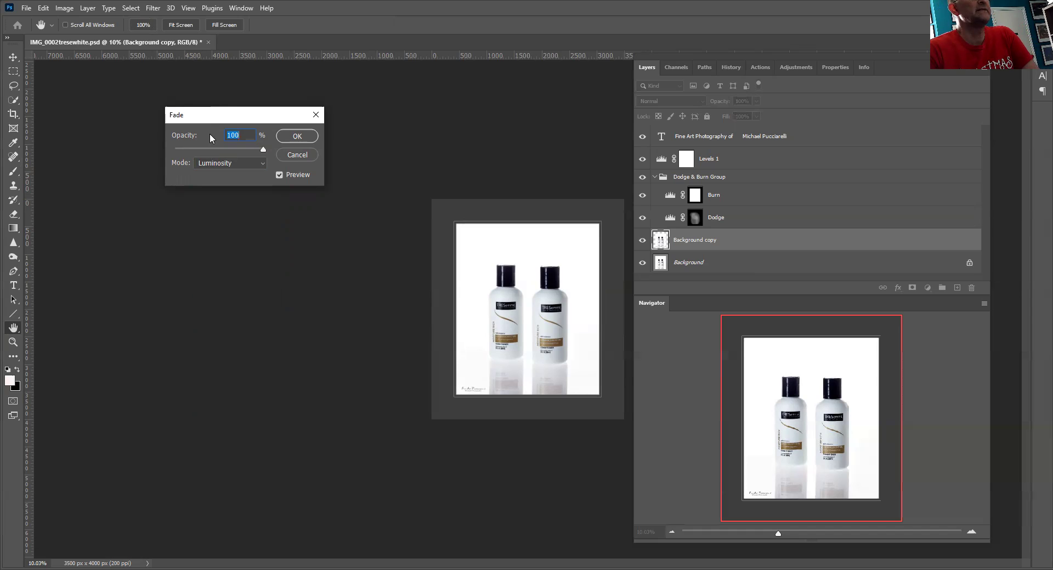
{"action": "key", "text": "Return"}
{"action": "key", "text": "b"}
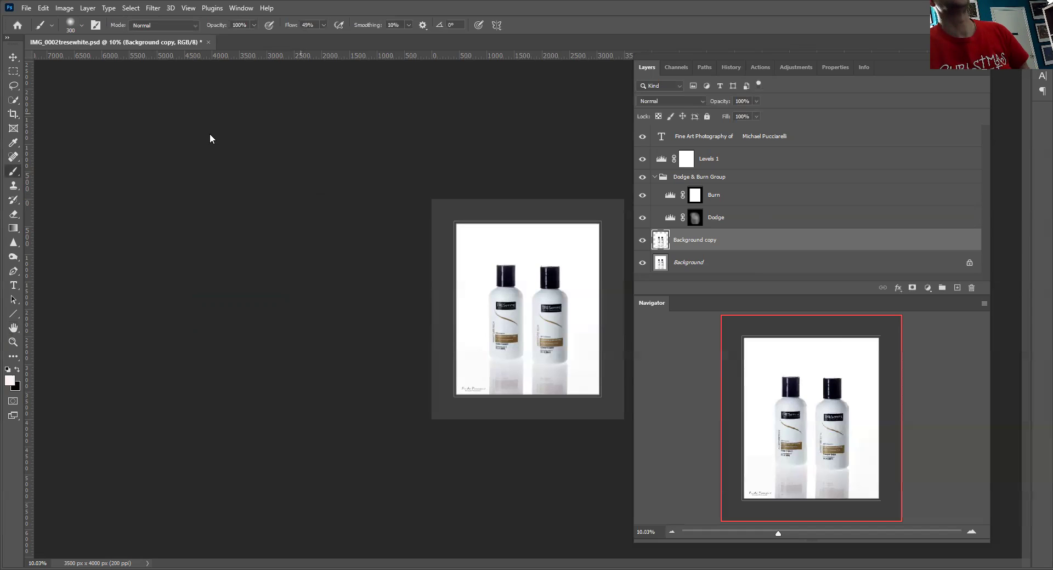
- Select the Background layer and browse the recorded actions for the MFP IPC2020COMP border settings
{"action": "left_click", "coordinate": [718, 263]}
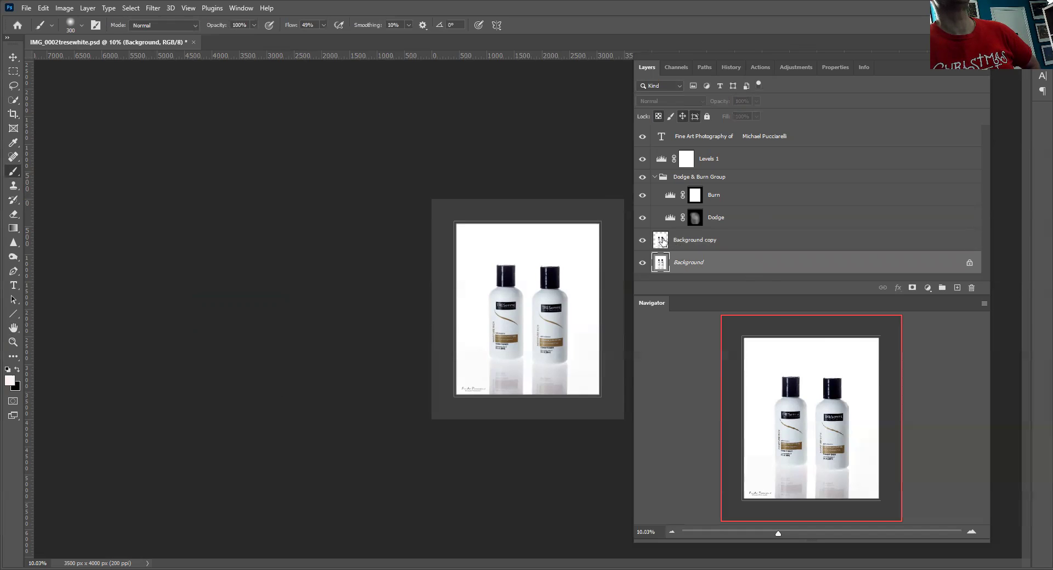
{"action": "left_click", "coordinate": [758, 68]}
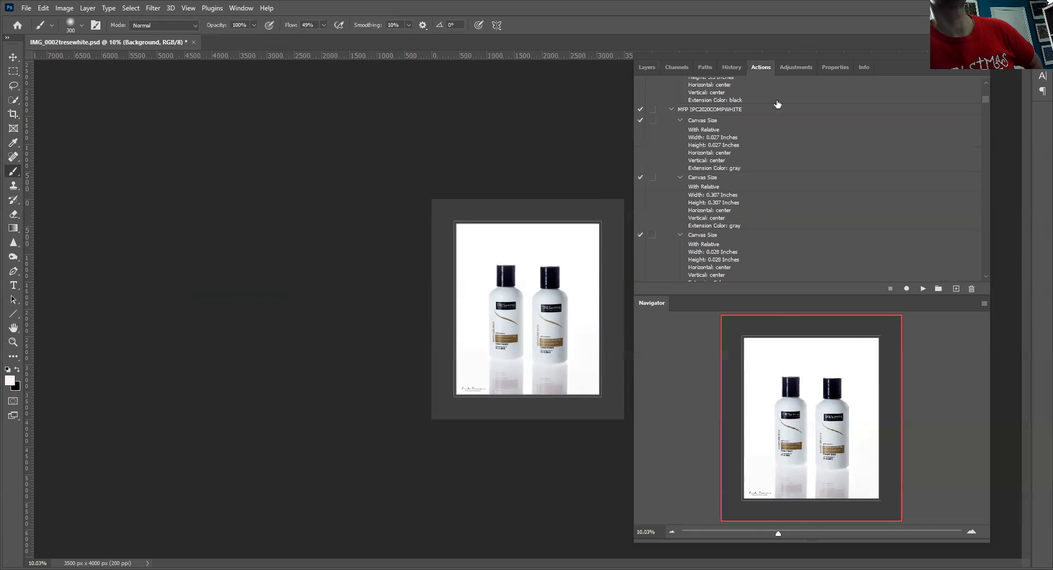
{"action": "scroll", "coordinate": [813, 193], "scroll_direction": "down", "scroll_amount": 5}
{"action": "left_click_drag", "start_coordinate": [984, 106], "coordinate": [985, 268]}
{"action": "scroll", "coordinate": [852, 236], "scroll_direction": "up", "scroll_amount": 2}
{"action": "scroll", "coordinate": [828, 244], "scroll_direction": "up", "scroll_amount": 4}
{"action": "scroll", "coordinate": [809, 245], "scroll_direction": "up", "scroll_amount": 12}
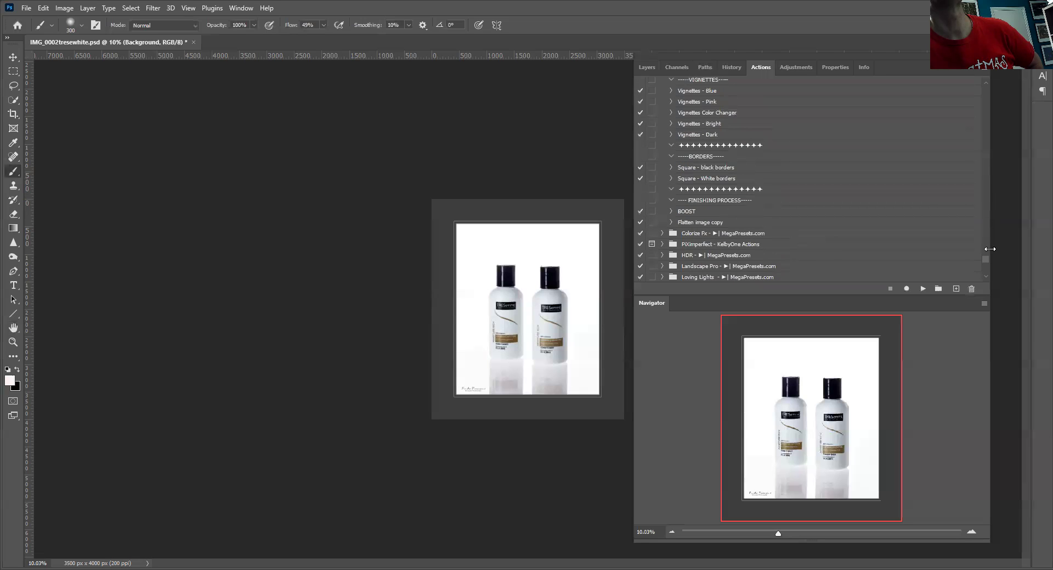
{"action": "left_click_drag", "start_coordinate": [986, 258], "coordinate": [980, 98]}
{"action": "scroll", "coordinate": [861, 140], "scroll_direction": "down", "scroll_amount": 3}
{"action": "scroll", "coordinate": [856, 151], "scroll_direction": "up", "scroll_amount": 5}
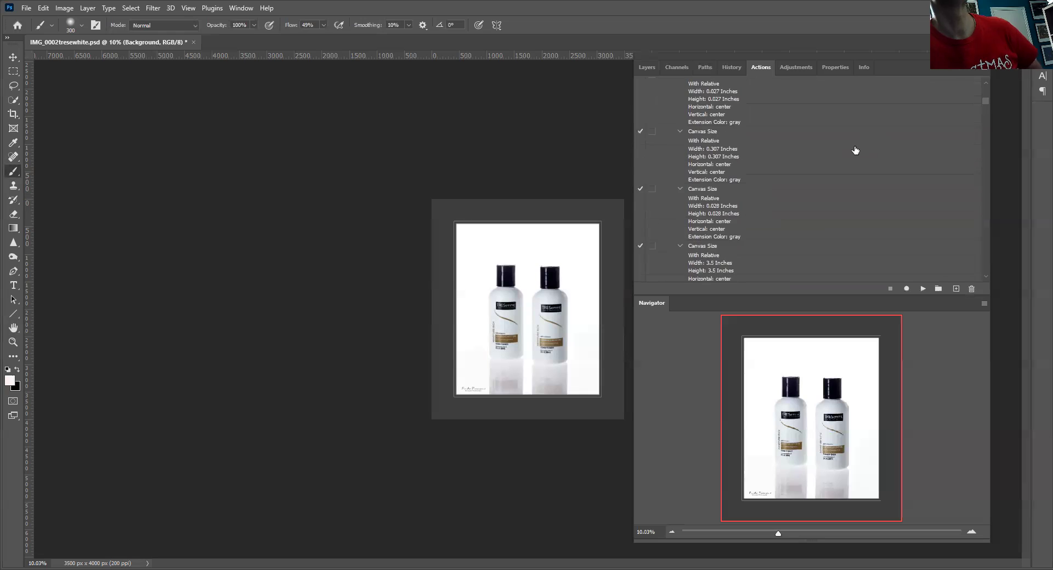
{"action": "scroll", "coordinate": [839, 154], "scroll_direction": "up", "scroll_amount": 10}
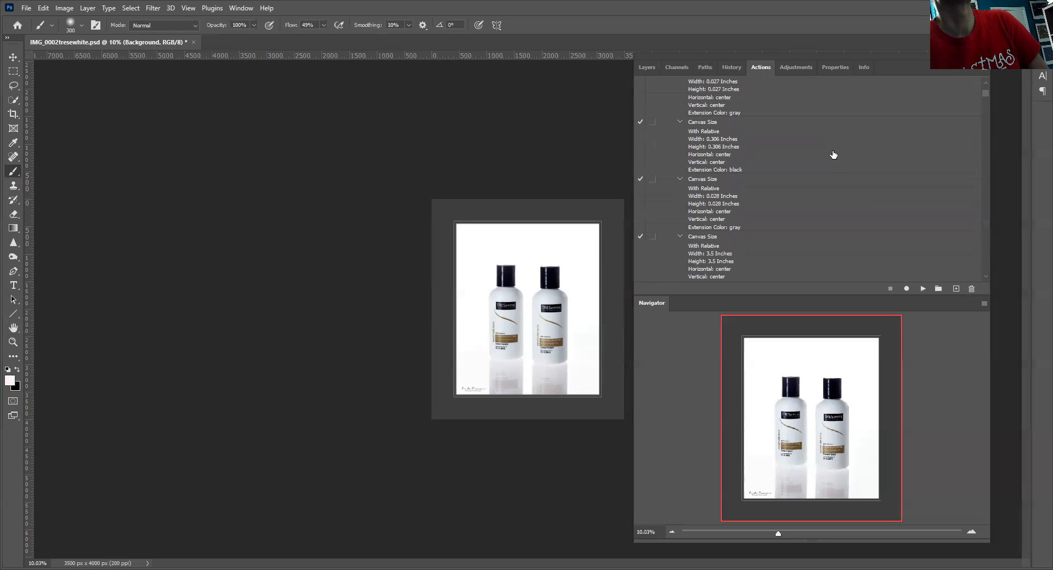
- Examine the MFP actions from the IPC2020 competition borders through despeckle, Dust & Scratches and sharpen to Merge Visible and the fills
{"action": "scroll", "coordinate": [814, 153], "scroll_direction": "down", "scroll_amount": 2}
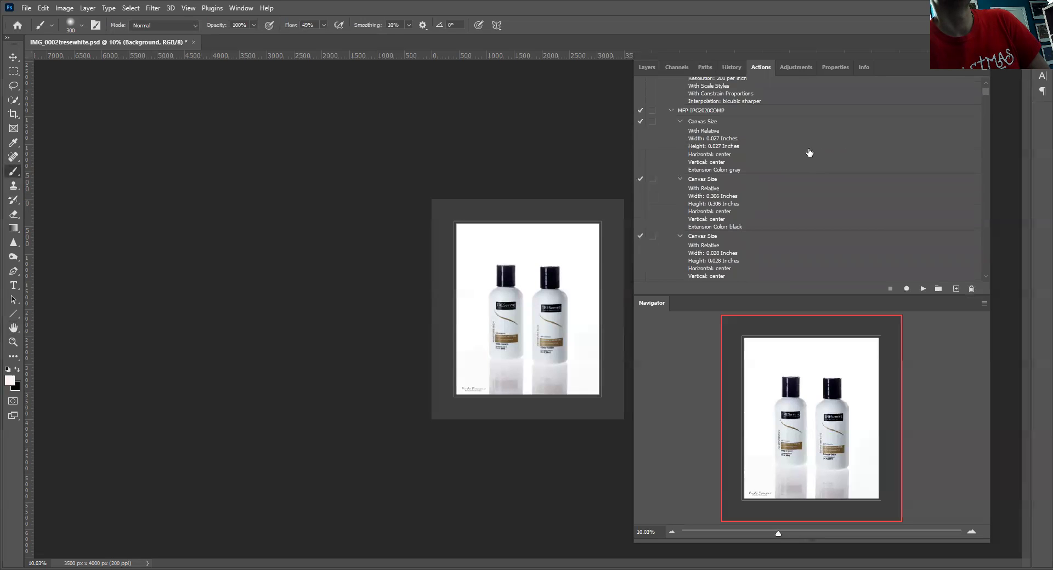
{"action": "scroll", "coordinate": [816, 155], "scroll_direction": "down", "scroll_amount": 5}
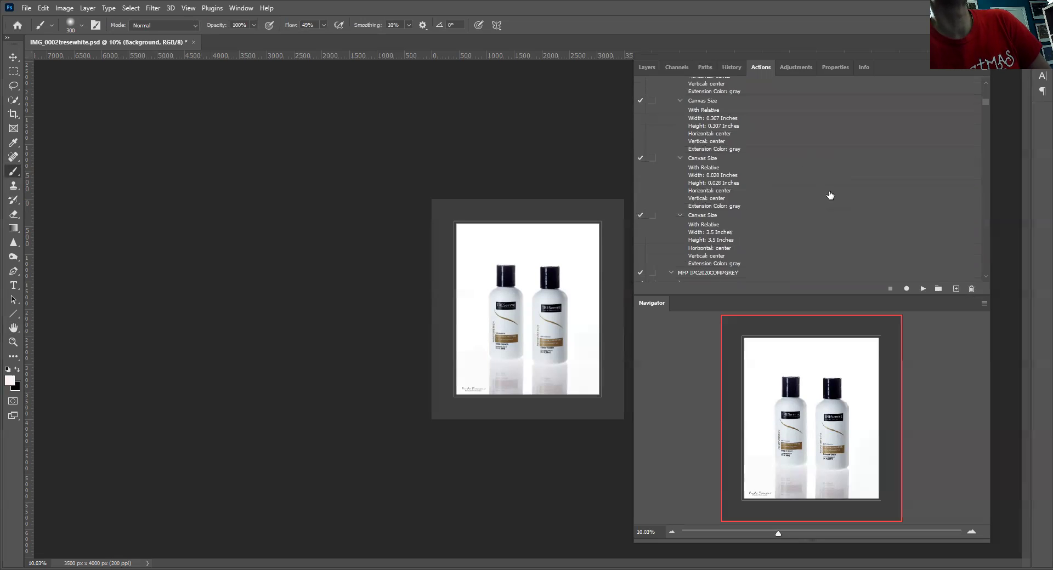
{"action": "scroll", "coordinate": [804, 193], "scroll_direction": "down", "scroll_amount": 2}
{"action": "scroll", "coordinate": [784, 181], "scroll_direction": "down", "scroll_amount": 4}
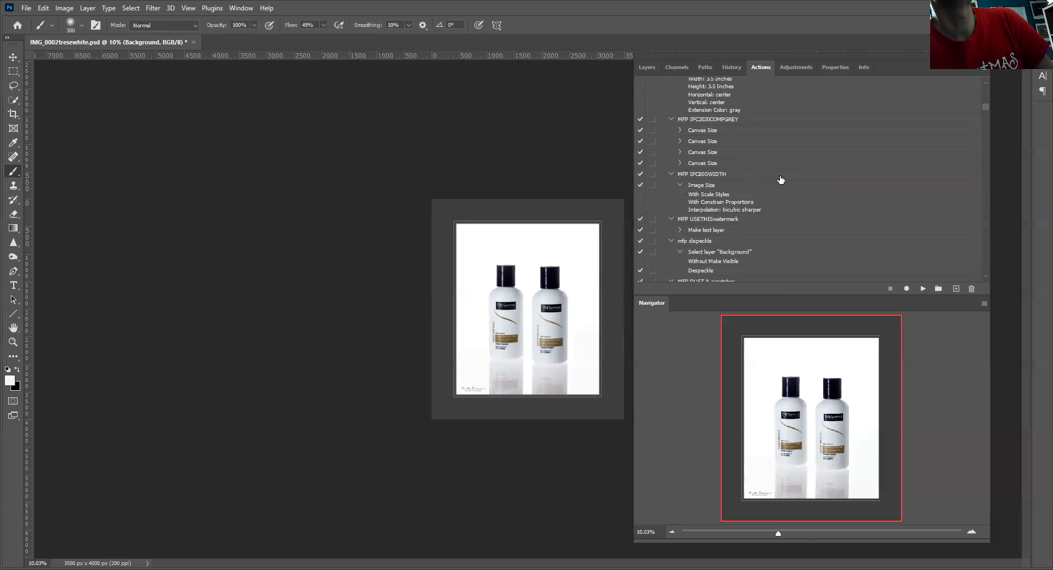
{"action": "scroll", "coordinate": [768, 181], "scroll_direction": "down", "scroll_amount": 4}
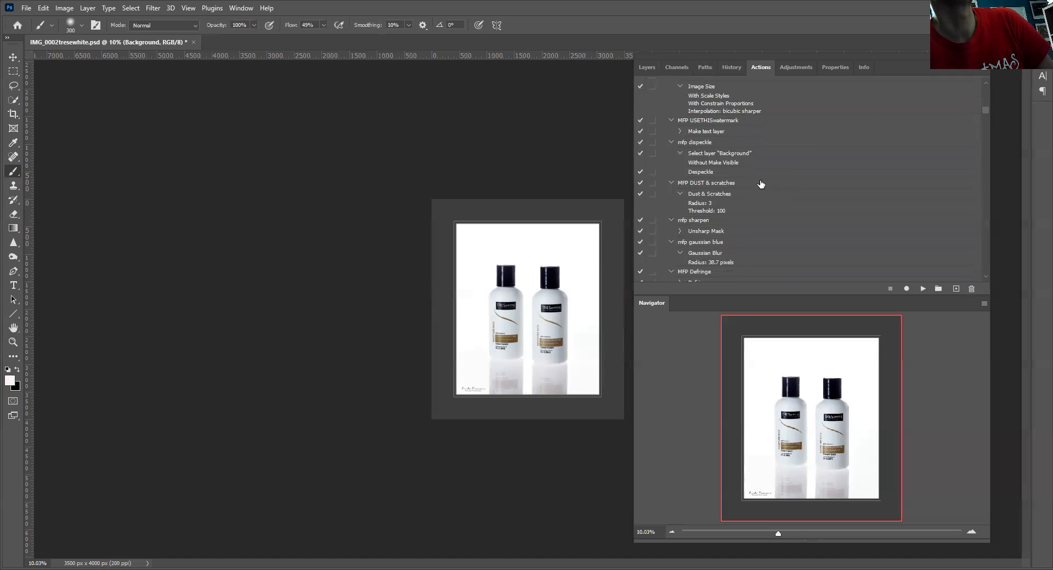
{"action": "scroll", "coordinate": [754, 183], "scroll_direction": "down", "scroll_amount": 6}
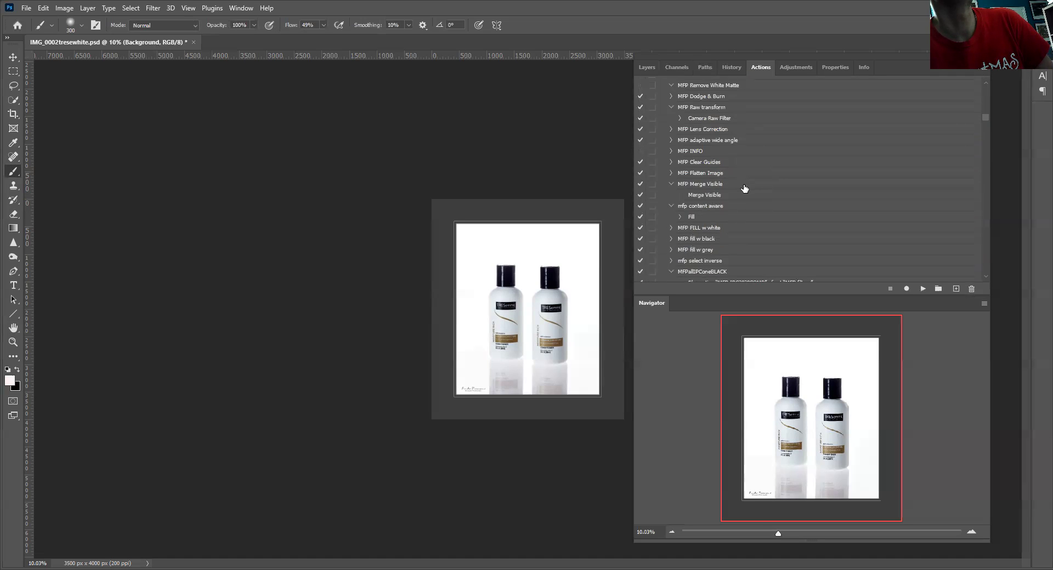
- Examine the combined actions from MFPallIPConeBLACK and COND through MFPthreeonbackbg and mfpdodgeburnlevelcombo to mfp3bgfilterwunsharpfade
{"action": "scroll", "coordinate": [741, 183], "scroll_direction": "down", "scroll_amount": 6}
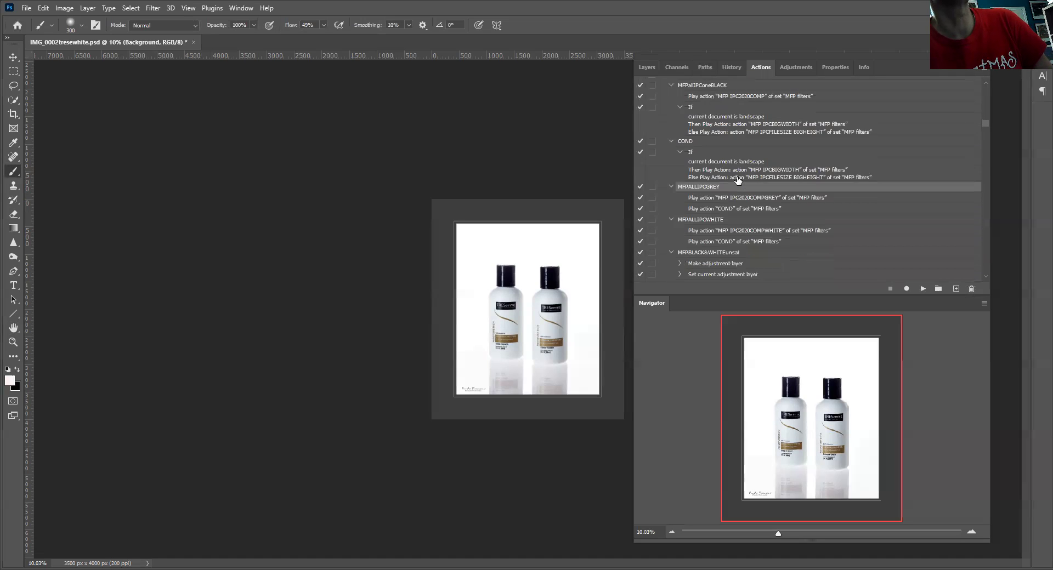
{"action": "scroll", "coordinate": [749, 180], "scroll_direction": "down", "scroll_amount": 2}
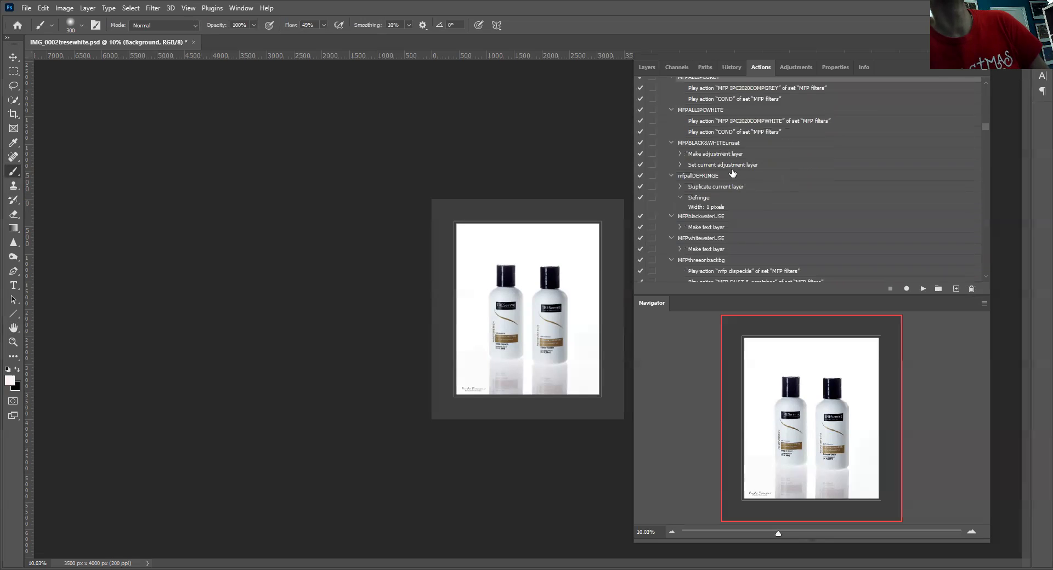
{"action": "scroll", "coordinate": [764, 197], "scroll_direction": "down", "scroll_amount": 2}
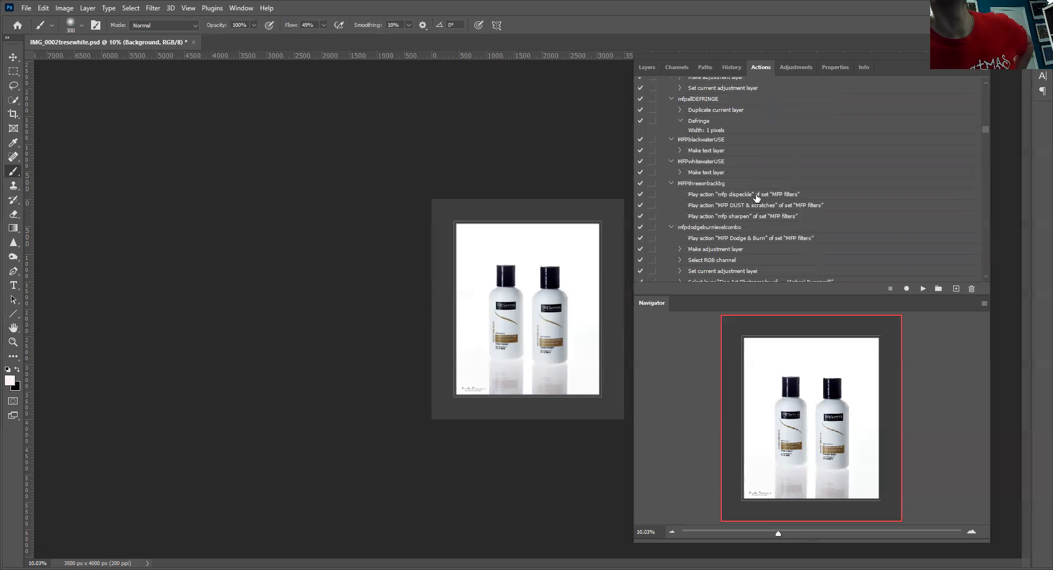
{"action": "scroll", "coordinate": [761, 227], "scroll_direction": "down", "scroll_amount": 1}
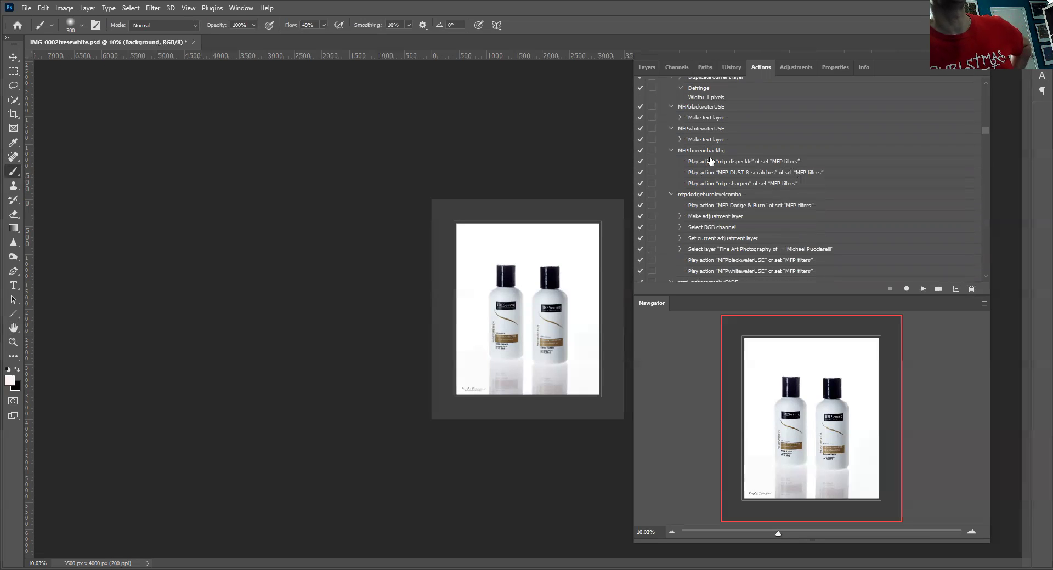
{"action": "scroll", "coordinate": [749, 203], "scroll_direction": "down", "scroll_amount": 3}
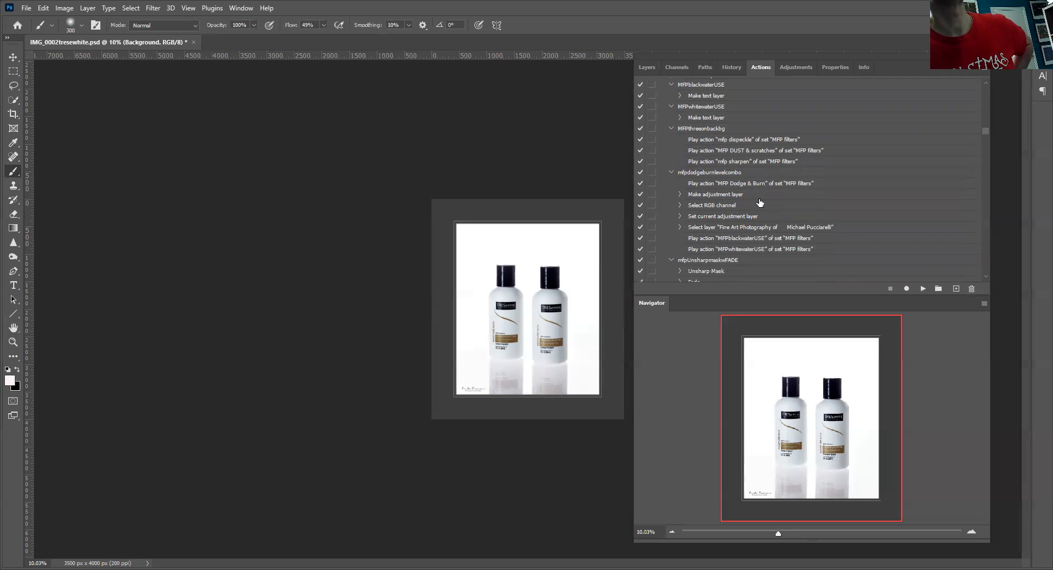
{"action": "scroll", "coordinate": [735, 198], "scroll_direction": "down", "scroll_amount": 1}
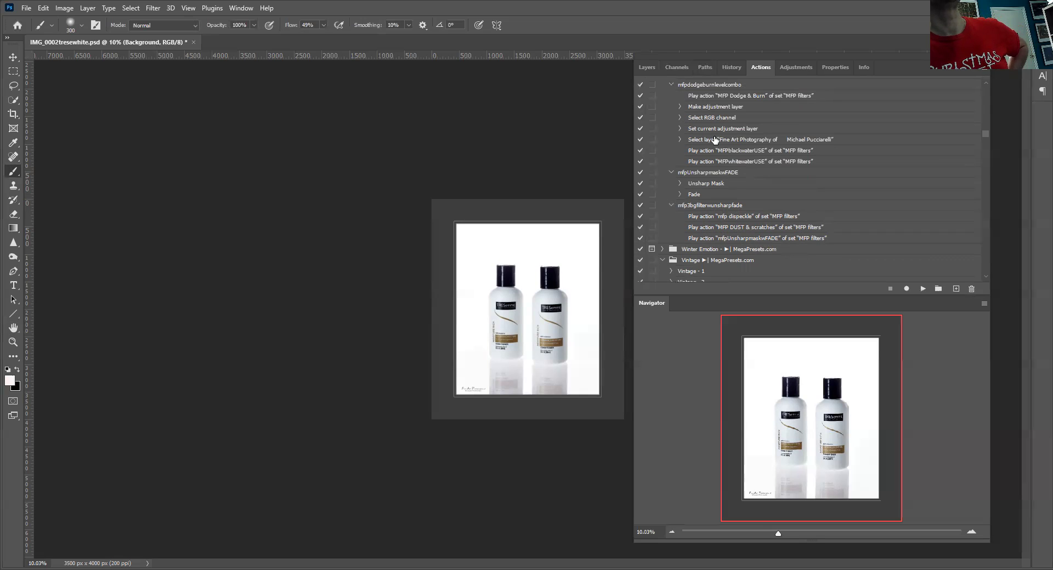
- Review the steps of MFPthreeonbackbg, mfpallDEFRINGE, MFPBLACK&WHITEunsat, MFPALLIPCWHITE and MFPALLIPCGREY again
{"action": "scroll", "coordinate": [705, 165], "scroll_direction": "up", "scroll_amount": 5}
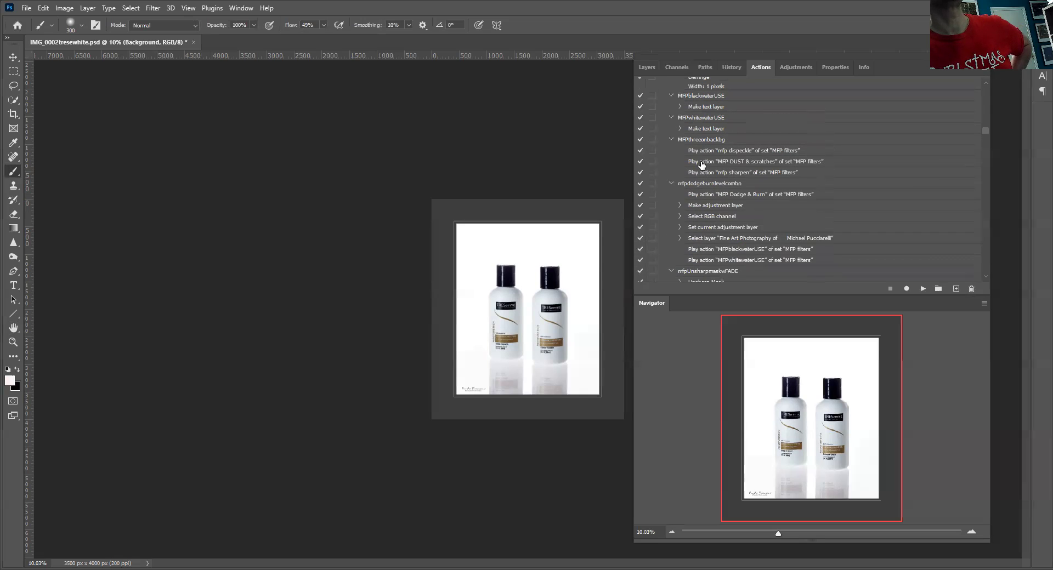
{"action": "scroll", "coordinate": [702, 164], "scroll_direction": "up", "scroll_amount": 4}
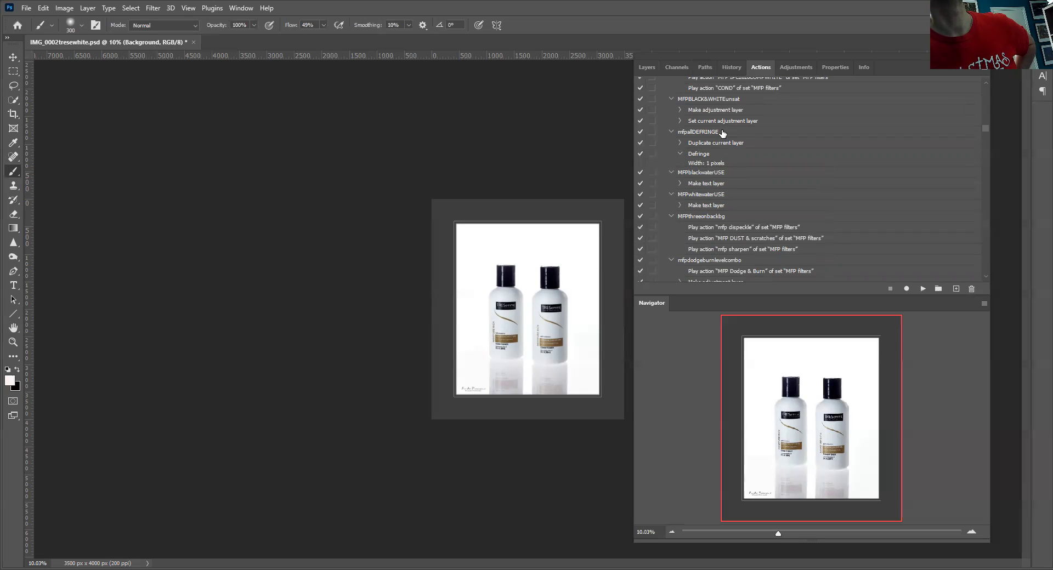
{"action": "scroll", "coordinate": [712, 136], "scroll_direction": "up", "scroll_amount": 2}
{"action": "scroll", "coordinate": [712, 137], "scroll_direction": "up", "scroll_amount": 1}
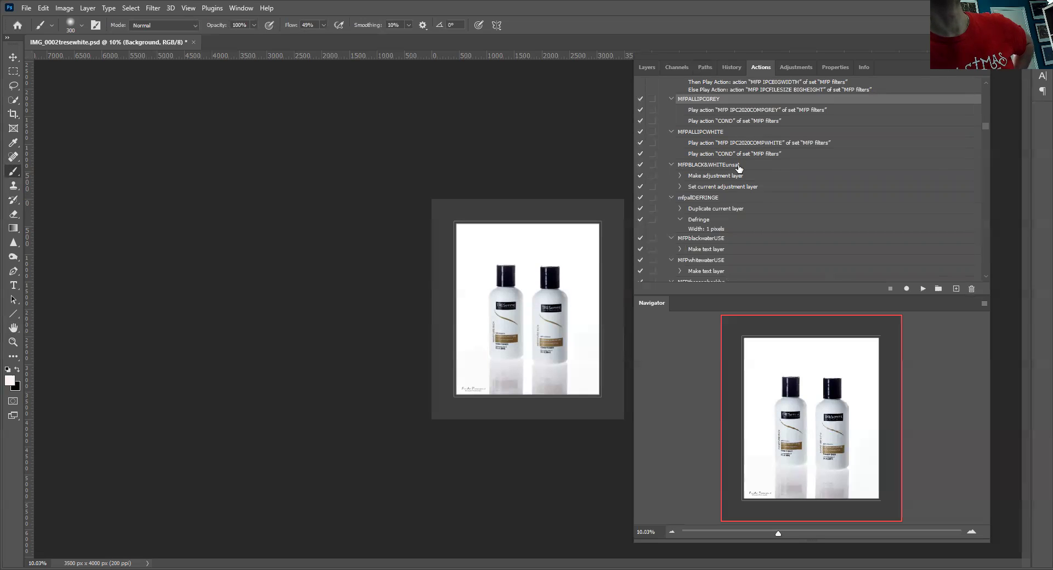
{"action": "scroll", "coordinate": [732, 164], "scroll_direction": "up", "scroll_amount": 3}
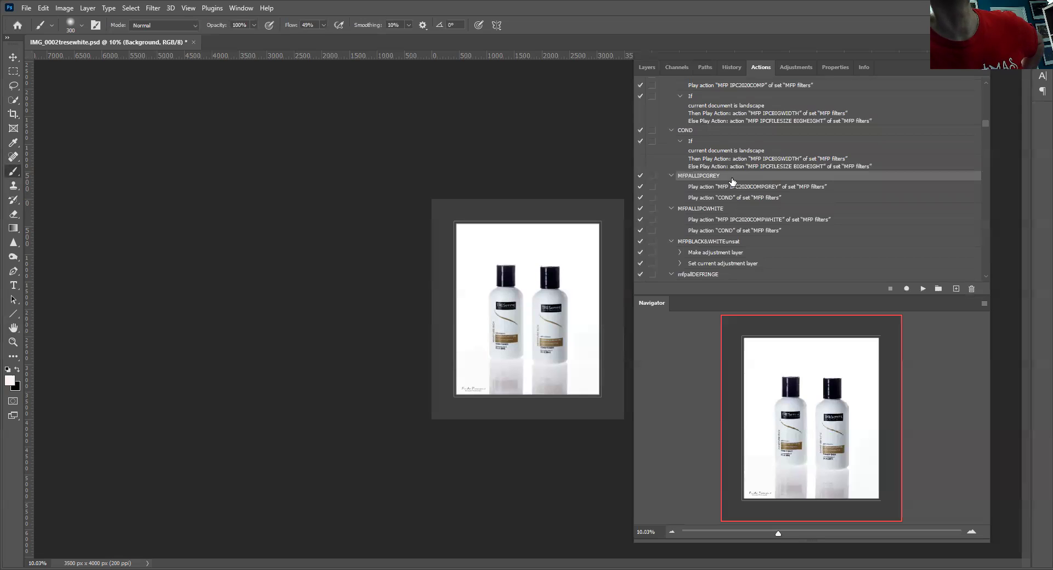
{"action": "scroll", "coordinate": [732, 185], "scroll_direction": "down", "scroll_amount": 2}
{"action": "scroll", "coordinate": [732, 184], "scroll_direction": "down", "scroll_amount": 1}
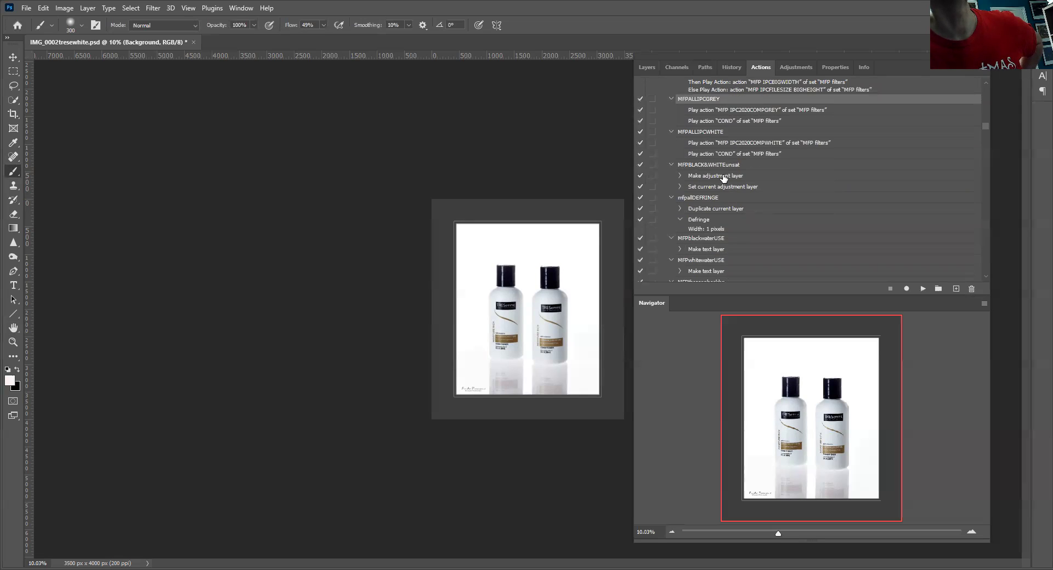
- Switch the action list to Button Mode, then bring the layer list back into view
{"action": "left_click", "coordinate": [641, 65]}
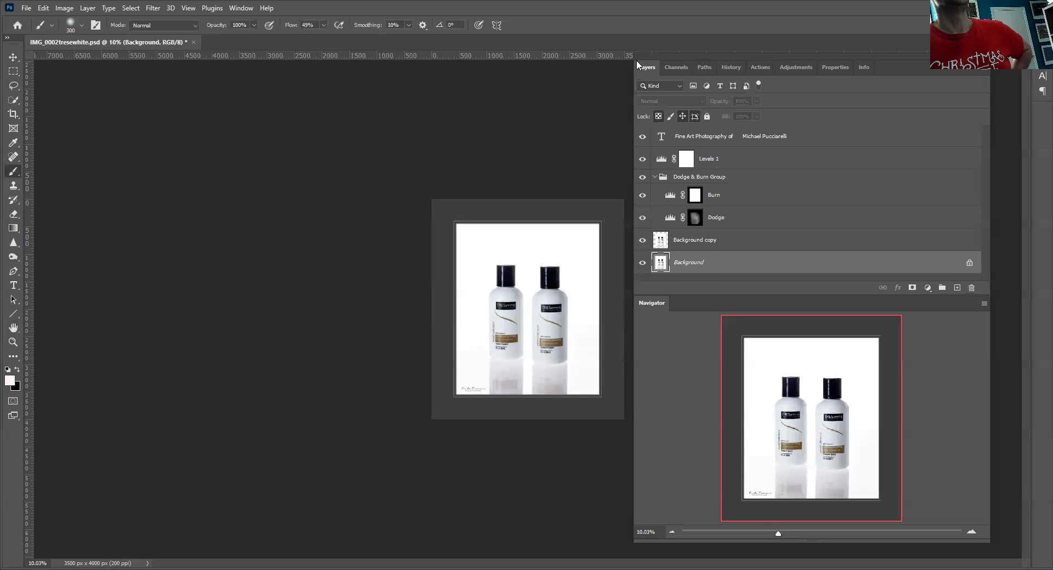
{"action": "left_click", "coordinate": [981, 70]}
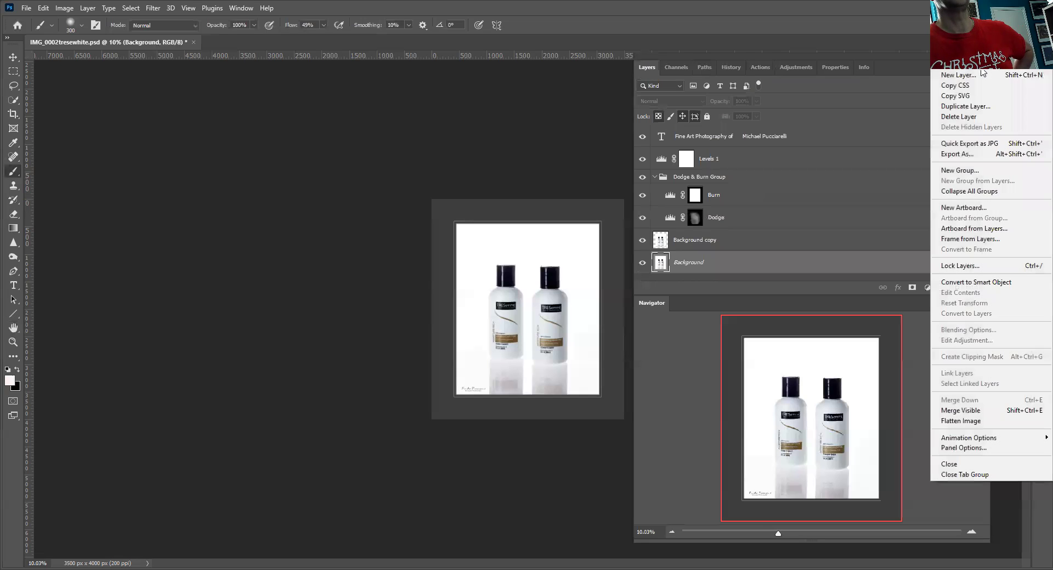
{"action": "left_click", "coordinate": [761, 65]}
{"action": "left_click", "coordinate": [761, 65]}
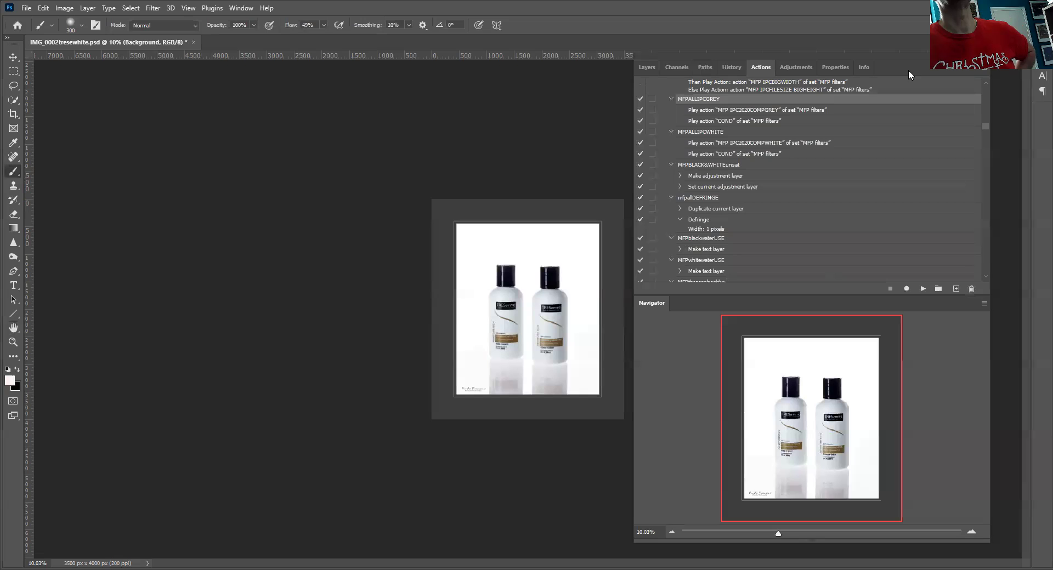
{"action": "left_click", "coordinate": [985, 70]}
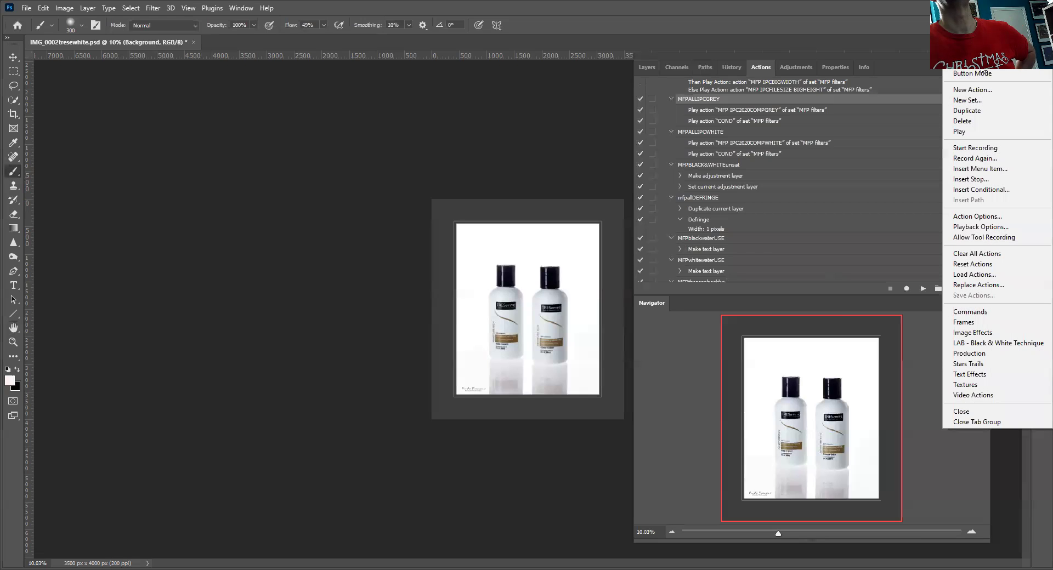
{"action": "left_click", "coordinate": [973, 73]}
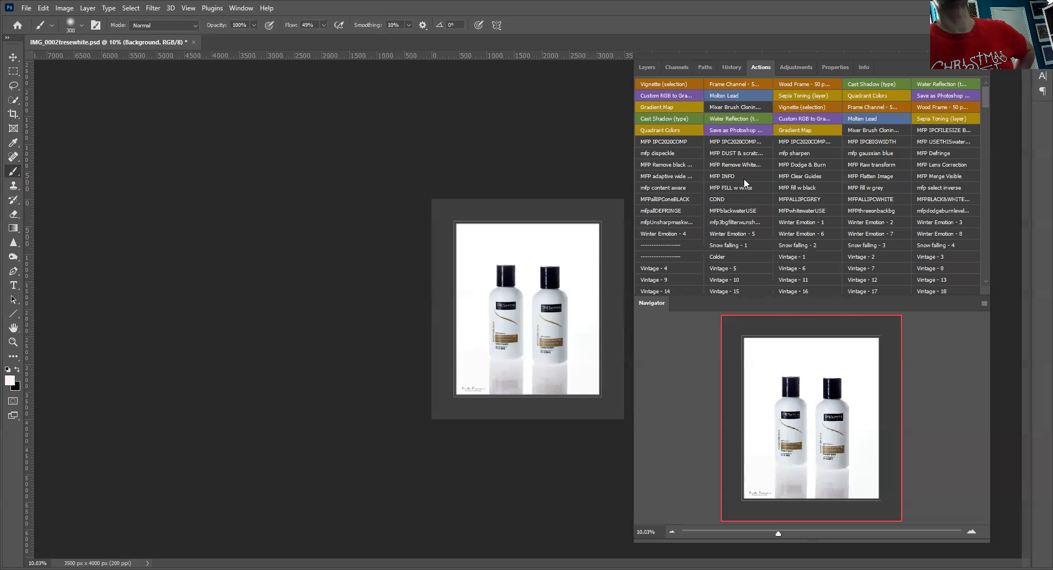
{"action": "left_click", "coordinate": [644, 66]}
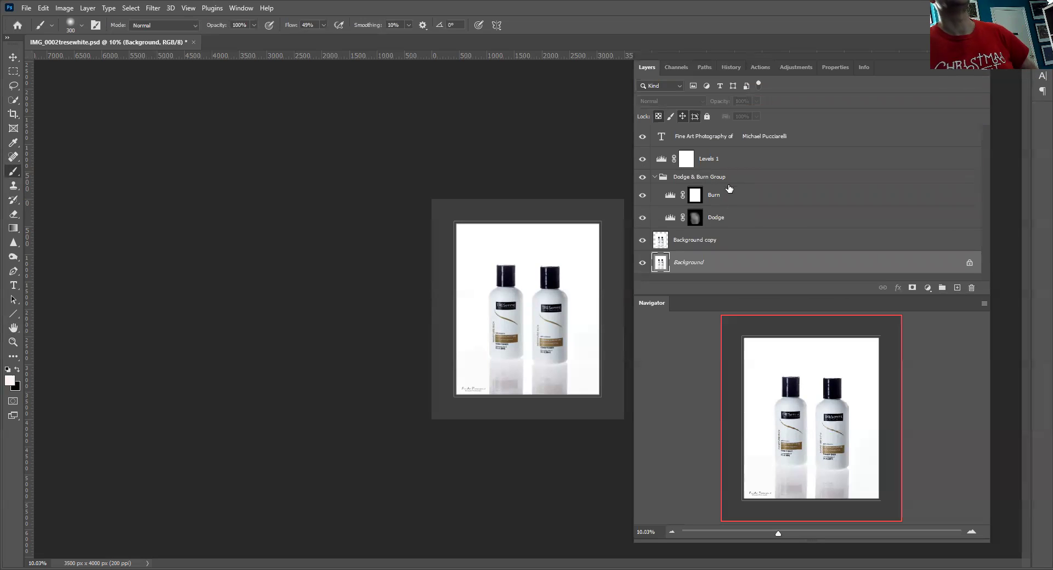